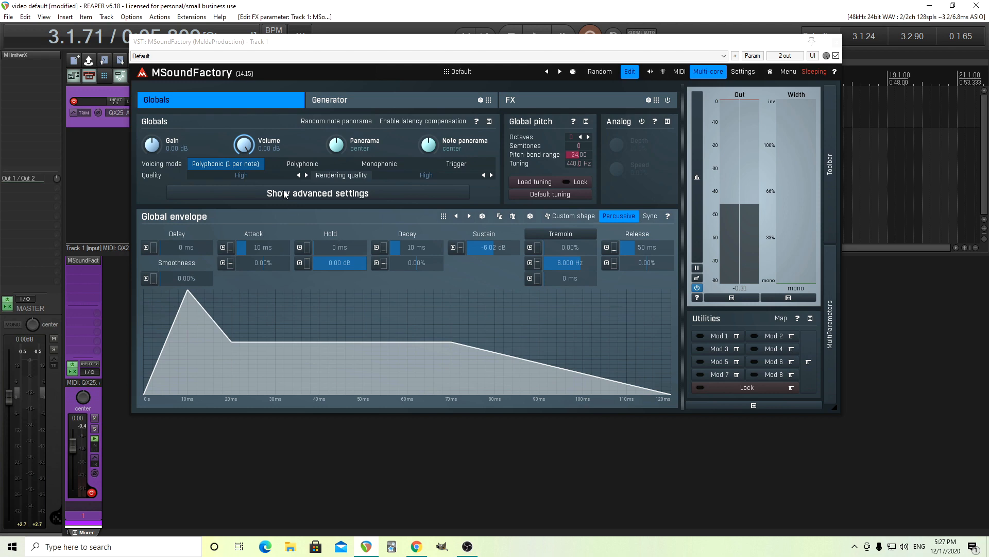
Add an Additive generator to the first slot of the Generator grid
{"action": "left_click", "coordinate": [343, 103]}
{"action": "left_click", "coordinate": [166, 130]}
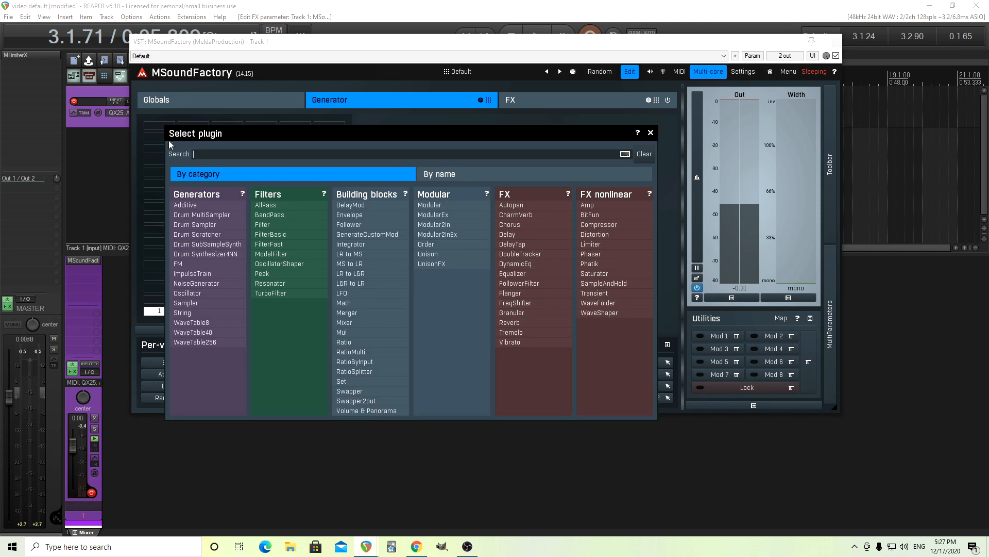
{"action": "left_click", "coordinate": [197, 208]}
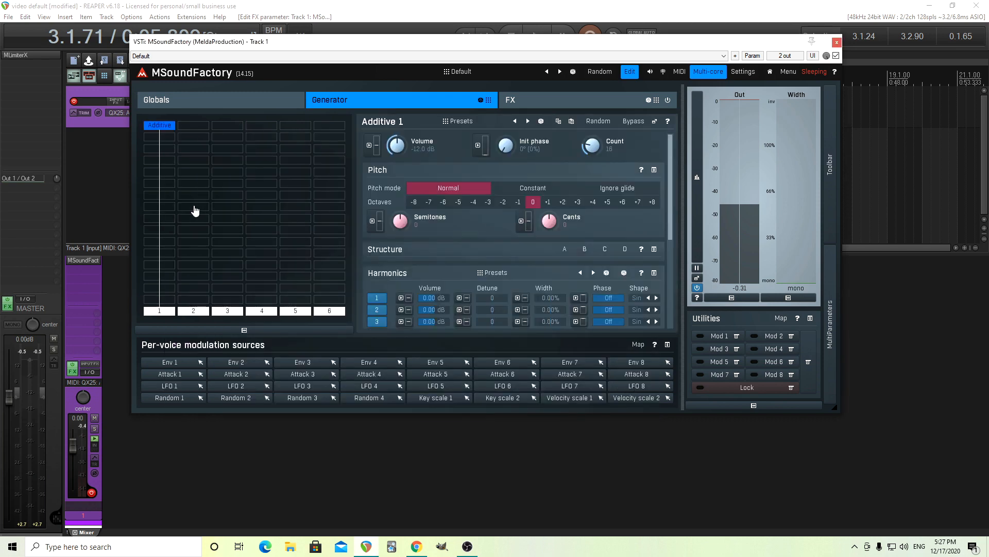
Open the Additive 1 settings in a separate window and set the harmonic count to 32
{"action": "left_click", "coordinate": [654, 121]}
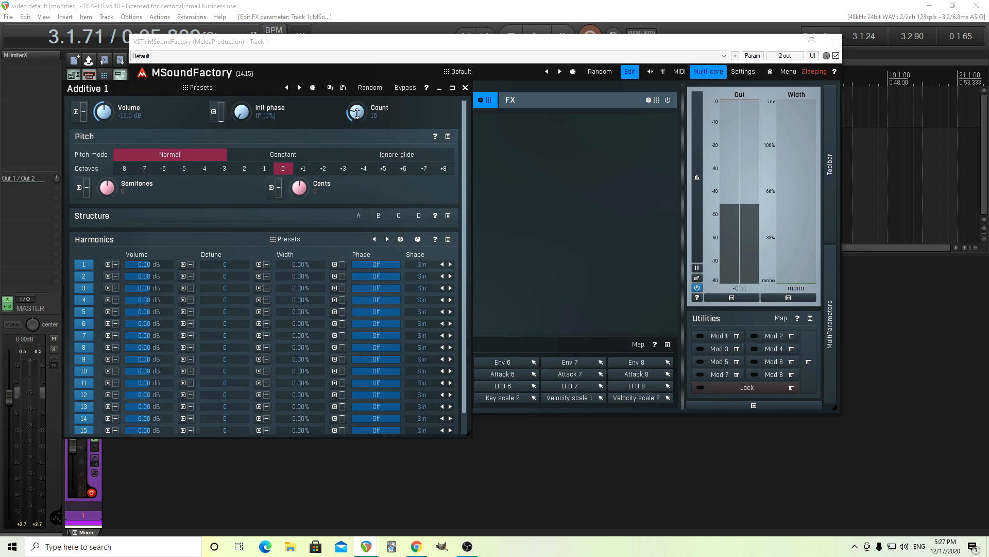
{"action": "mouse_move", "coordinate": [354, 112]}
{"action": "left_mouse_down"}
{"action": "mouse_move", "coordinate": [353, 96]}
{"action": "mouse_move", "coordinate": [349, 116]}
{"action": "left_mouse_up"}
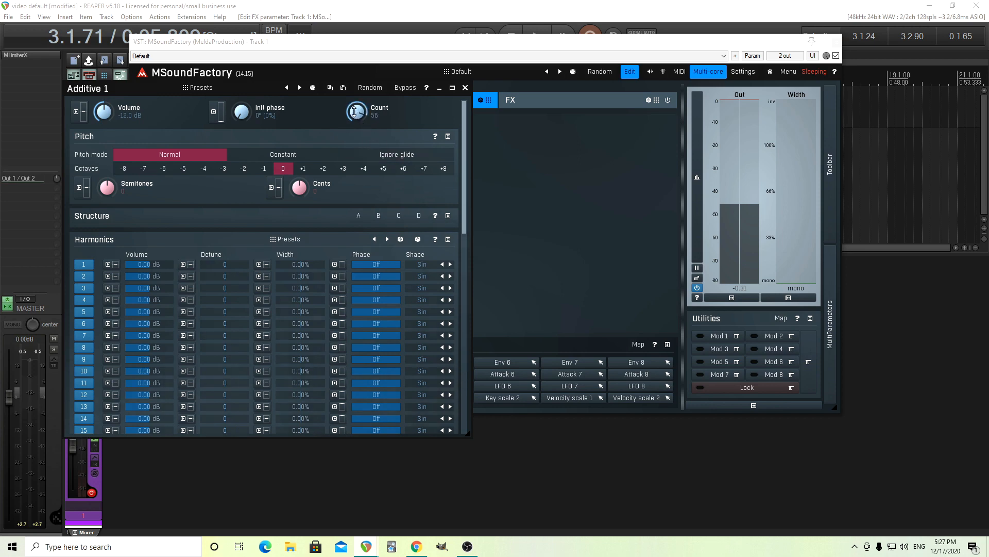
{"action": "double_click", "coordinate": [354, 112]}
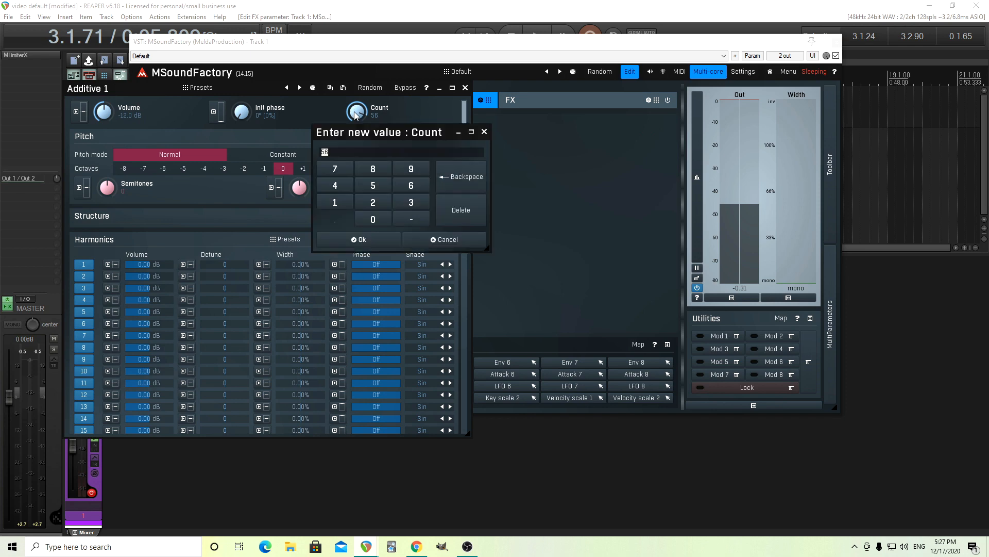
{"action": "left_click", "coordinate": [410, 203]}
{"action": "left_click", "coordinate": [374, 204]}
{"action": "left_click", "coordinate": [384, 240]}
{"action": "left_click_drag", "start_coordinate": [464, 214], "coordinate": [466, 129]}
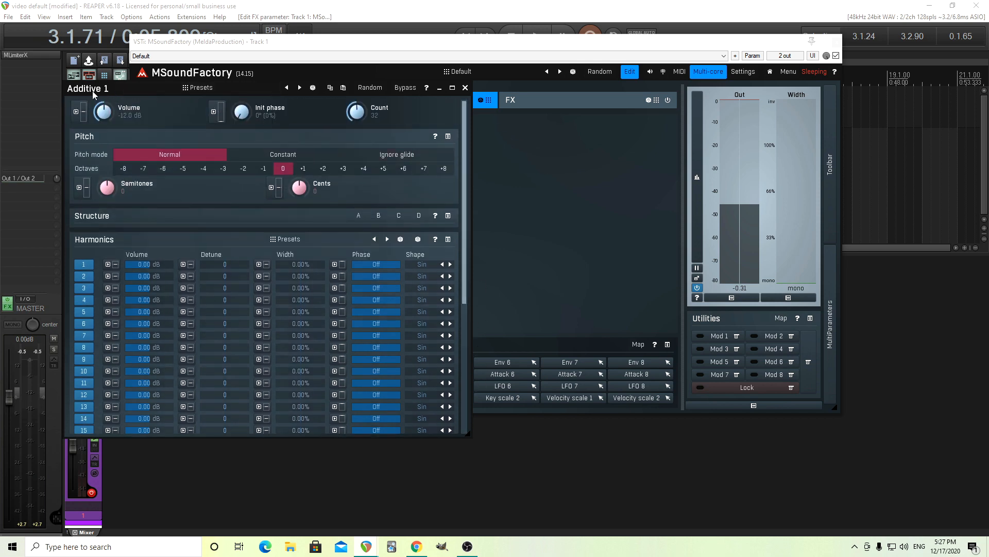
{"action": "left_click_drag", "start_coordinate": [92, 91], "coordinate": [273, 116]}
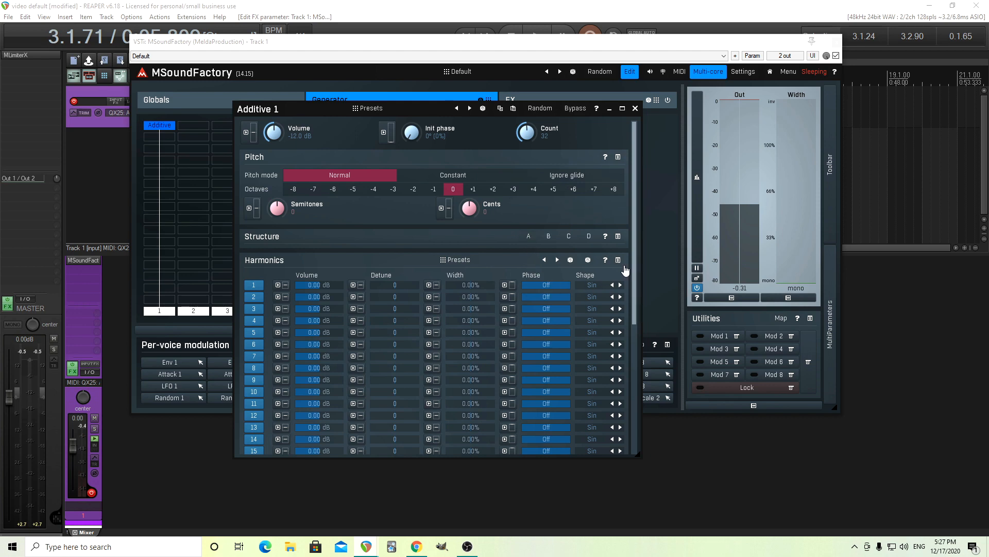
{"action": "left_click_drag", "start_coordinate": [635, 268], "coordinate": [641, 390]}
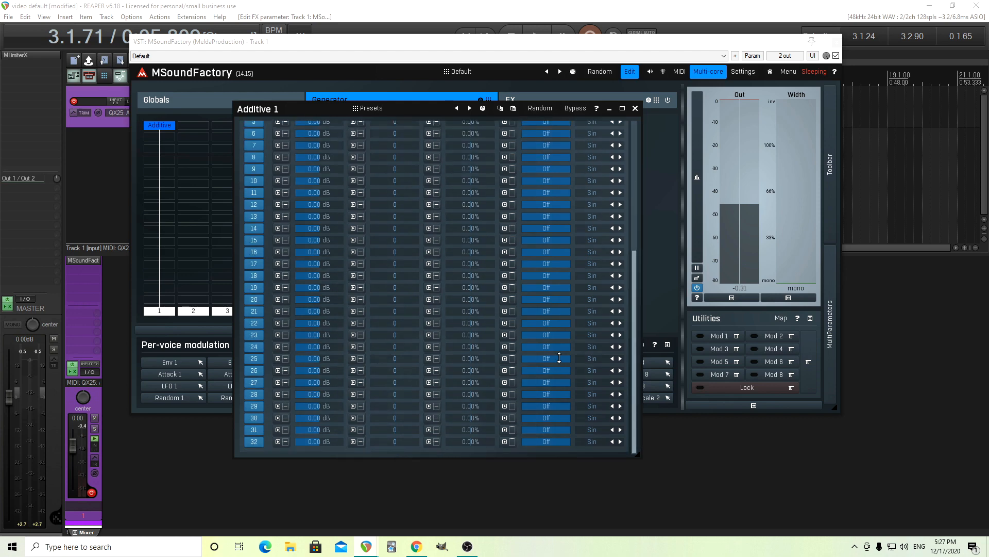
{"action": "left_click_drag", "start_coordinate": [637, 342], "coordinate": [640, 184]}
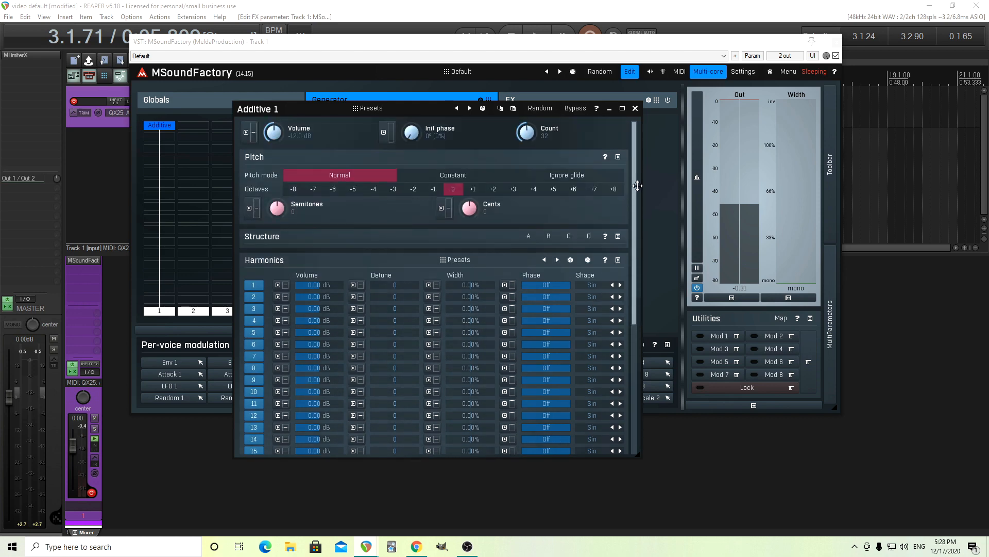
Load the P2 preset from the Instruments piano folder into harmonic structure A
{"action": "left_click", "coordinate": [529, 237]}
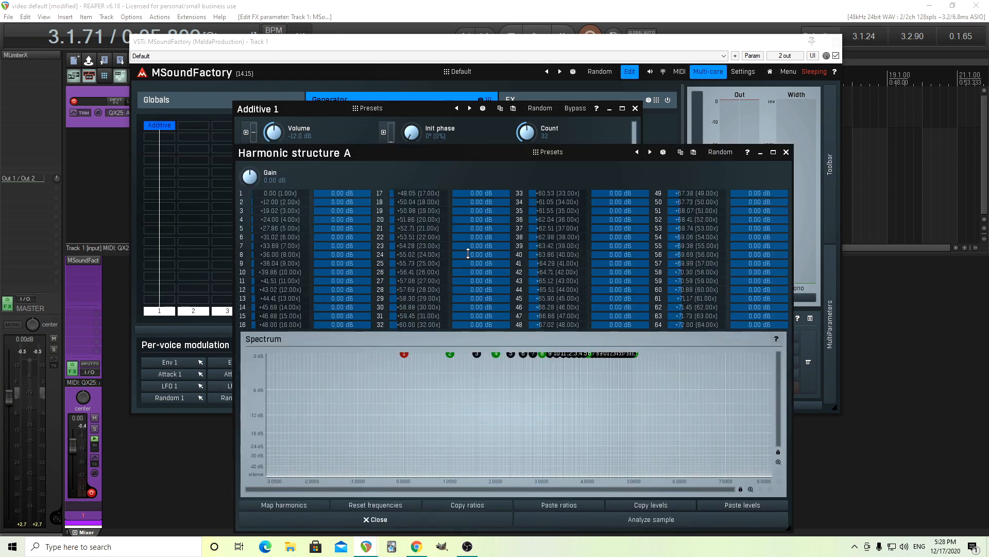
{"action": "left_click", "coordinate": [562, 155]}
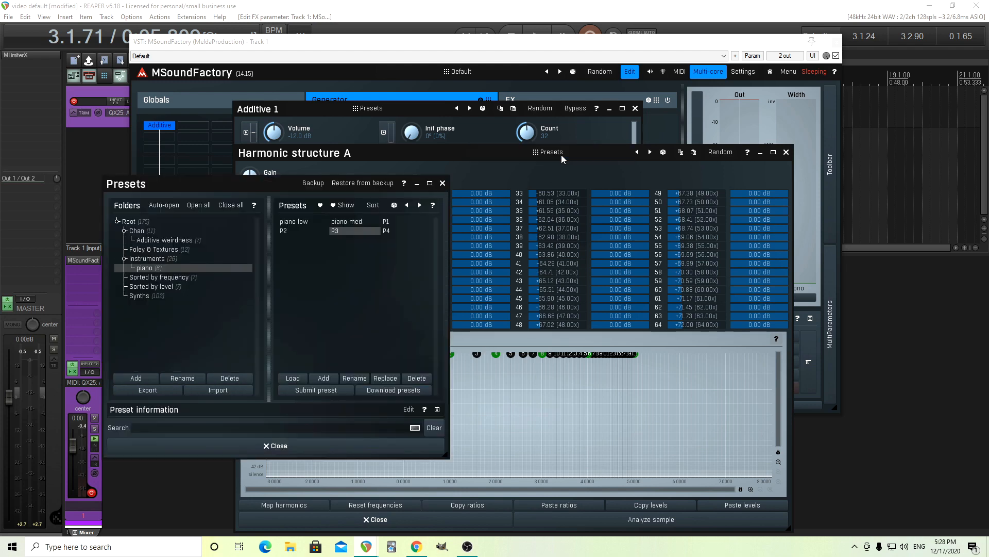
{"action": "left_click", "coordinate": [305, 231]}
{"action": "left_click_drag", "start_coordinate": [167, 188], "coordinate": [68, 132]}
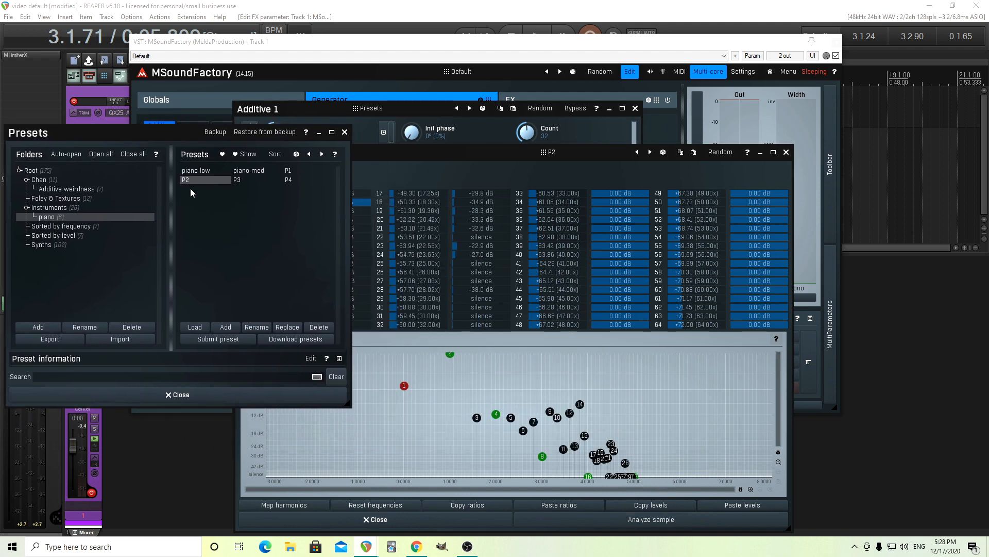
{"action": "left_click", "coordinate": [290, 172]}
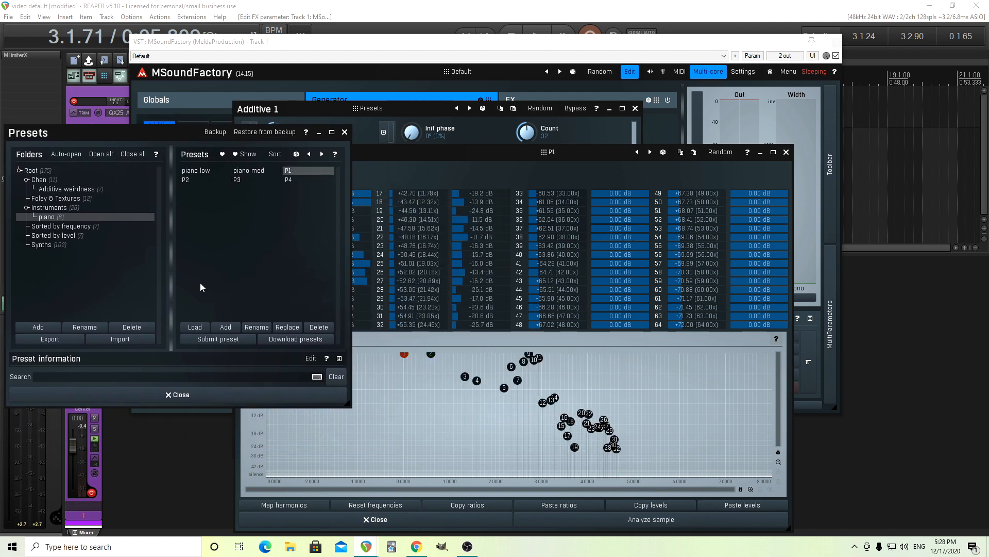
{"action": "left_click", "coordinate": [190, 179]}
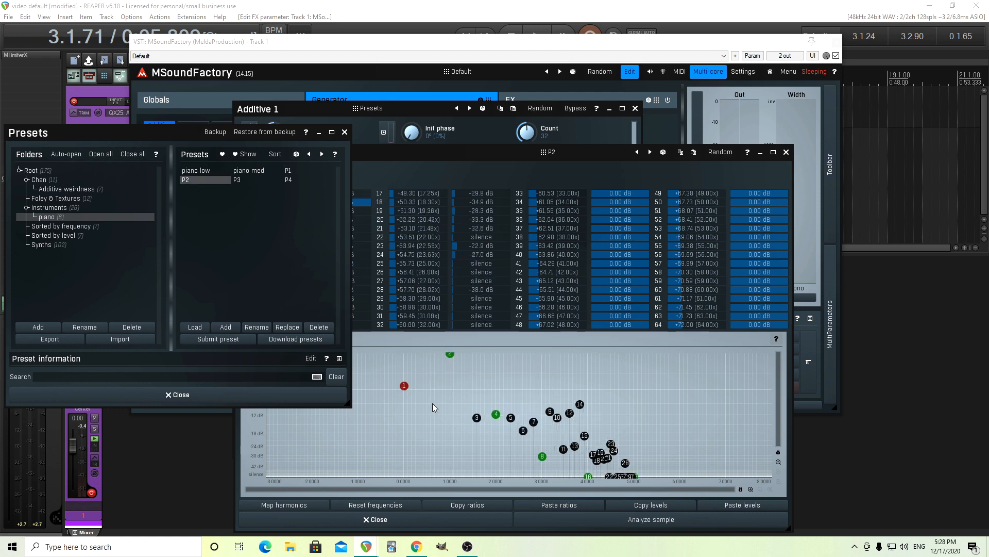
{"action": "left_click", "coordinate": [234, 398]}
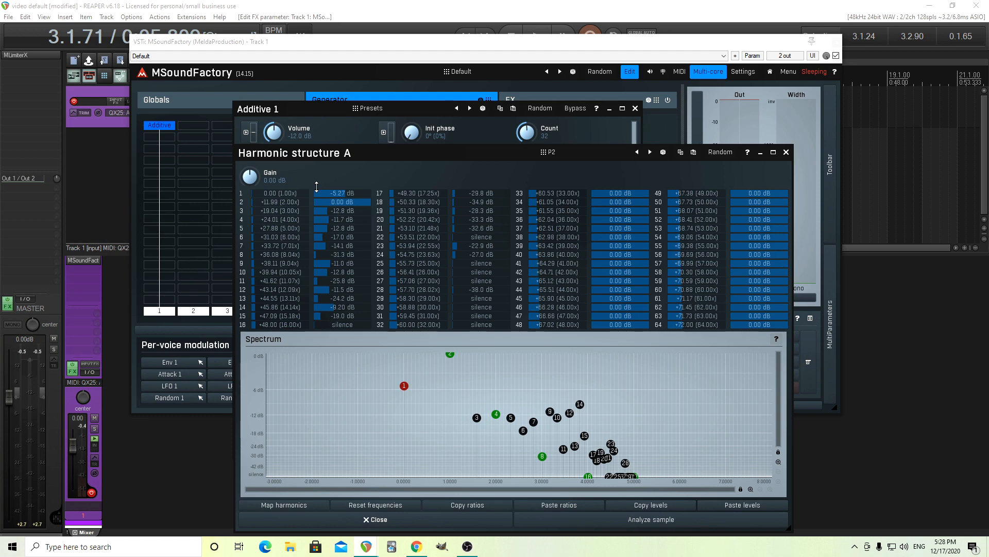
Lower the Additive 1 volume to -23.4 dB and bring the harmonic structure A window back into full view
{"action": "left_click_drag", "start_coordinate": [285, 155], "coordinate": [428, 181]}
{"action": "left_click_drag", "start_coordinate": [276, 137], "coordinate": [276, 170]}
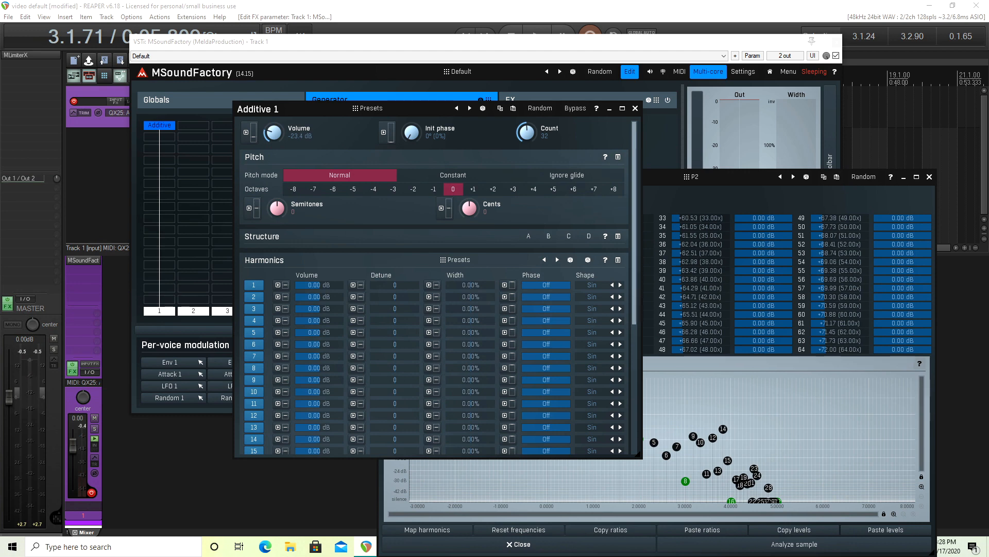
{"action": "left_click", "coordinate": [688, 197]}
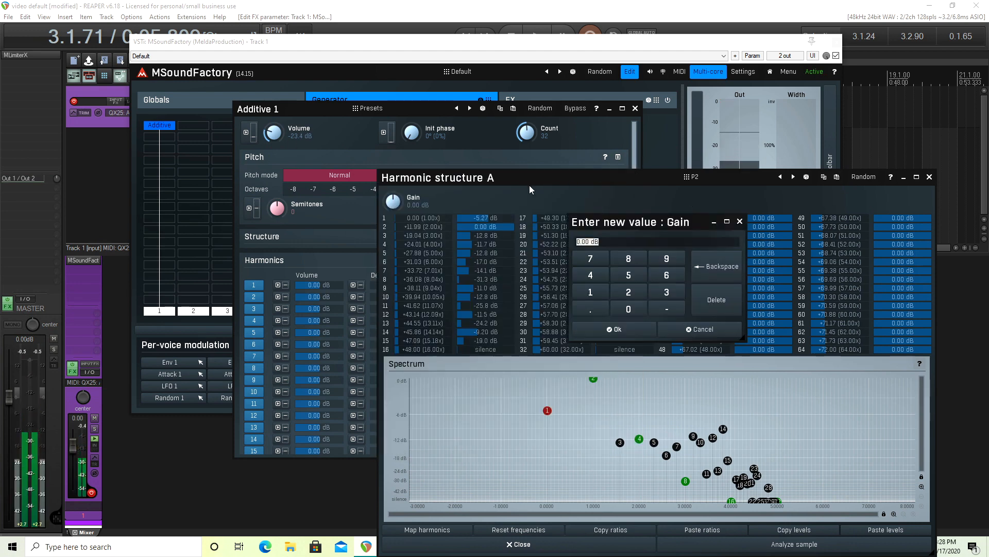
{"action": "left_click", "coordinate": [443, 179]}
{"action": "left_click_drag", "start_coordinate": [443, 180], "coordinate": [180, 102]}
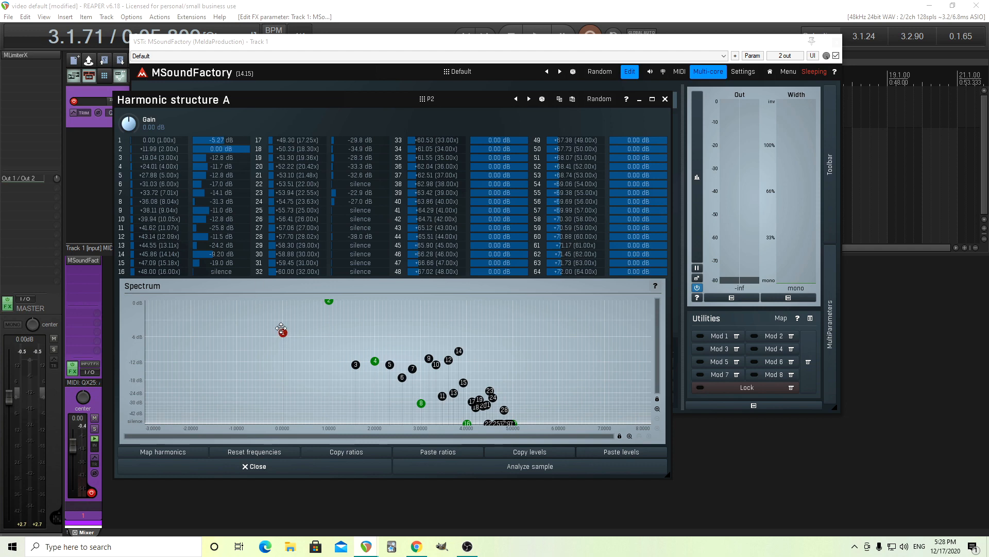
Set the first harmonic's level to 0 dB, reset all frequencies in harmonic structure A, and close the detached editors
{"action": "double_click", "coordinate": [238, 140]}
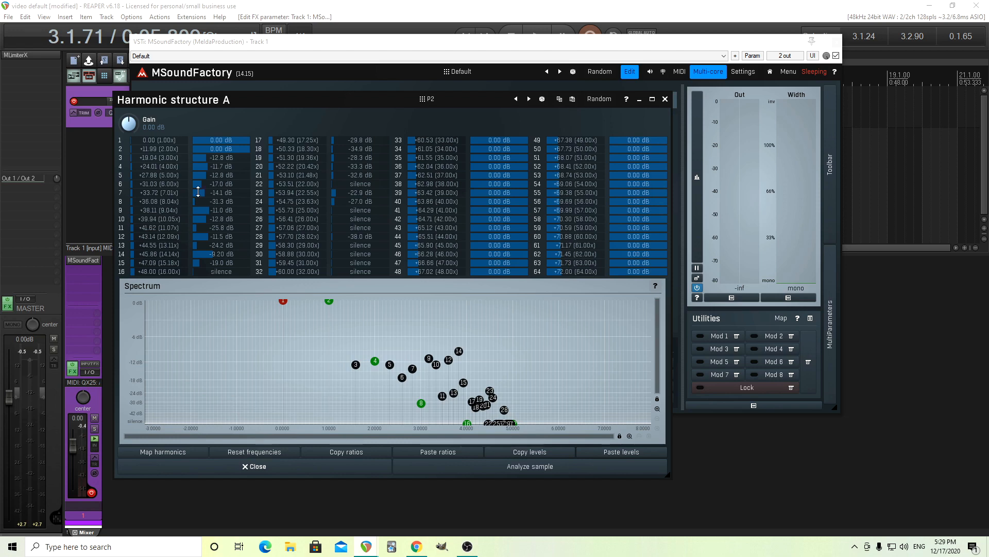
{"action": "left_click", "coordinate": [271, 453]}
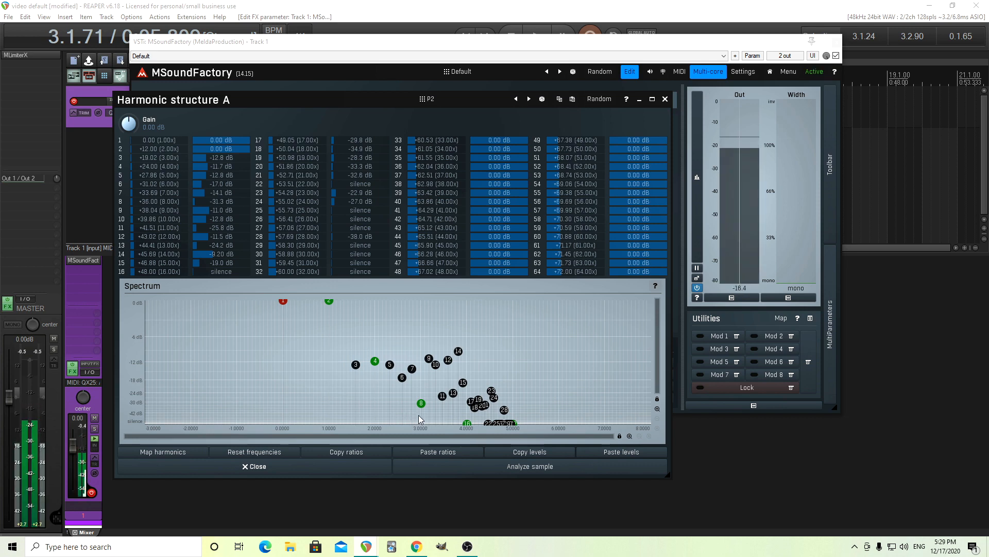
{"action": "left_click", "coordinate": [666, 100]}
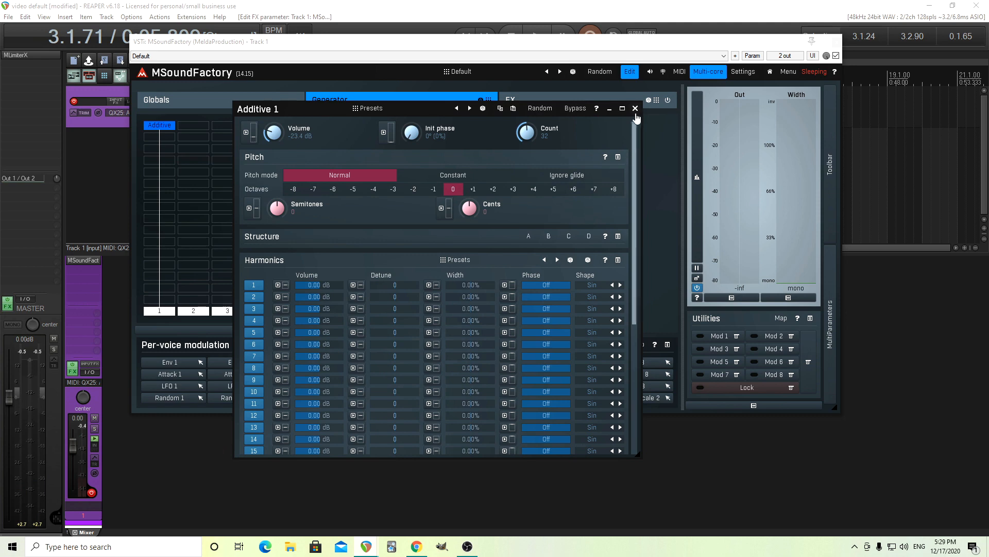
{"action": "left_click", "coordinate": [636, 108]}
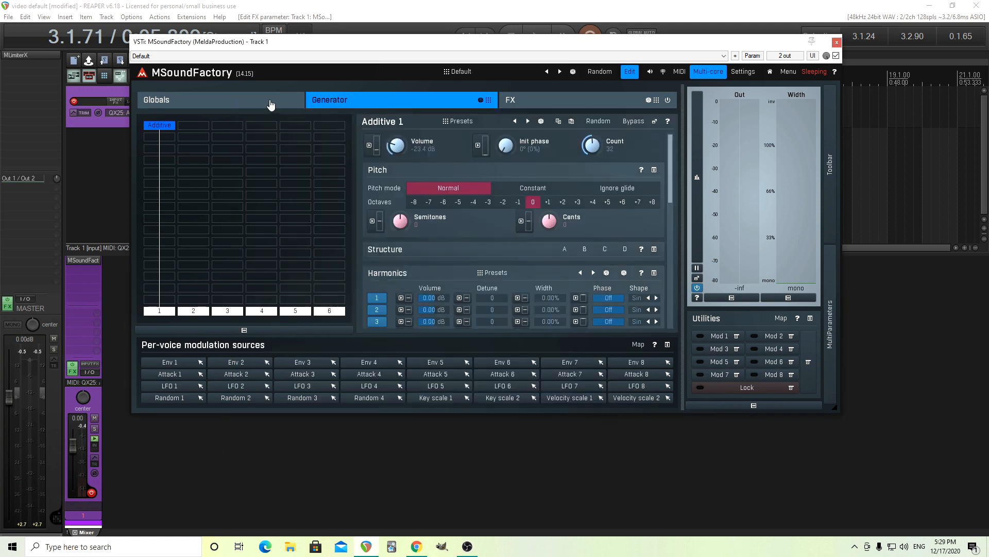
Shape the global envelope with 0.78 ms attack, silent sustain, 1965 ms decay with -40% curvature, and 395 ms release
{"action": "left_click", "coordinate": [270, 103]}
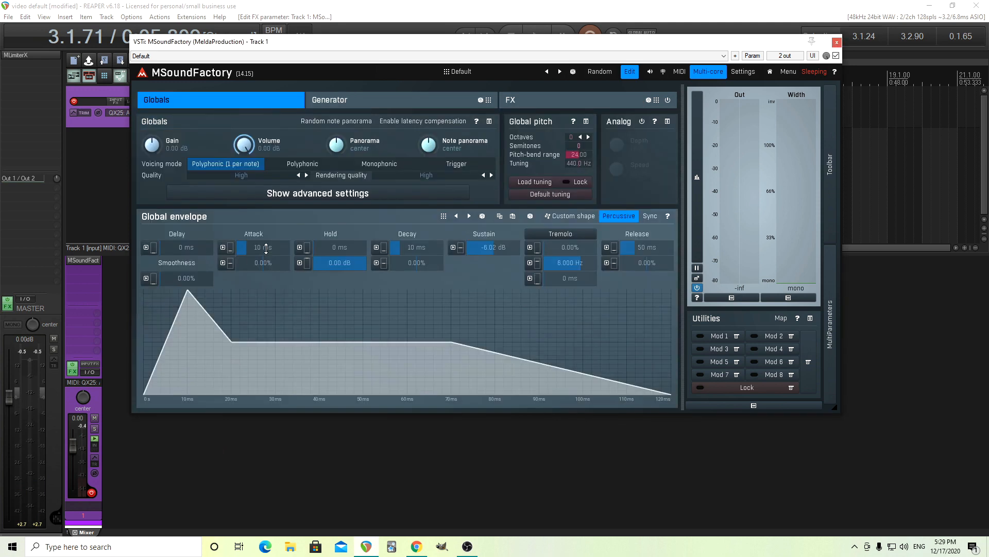
{"action": "left_click_drag", "start_coordinate": [265, 248], "coordinate": [265, 277]}
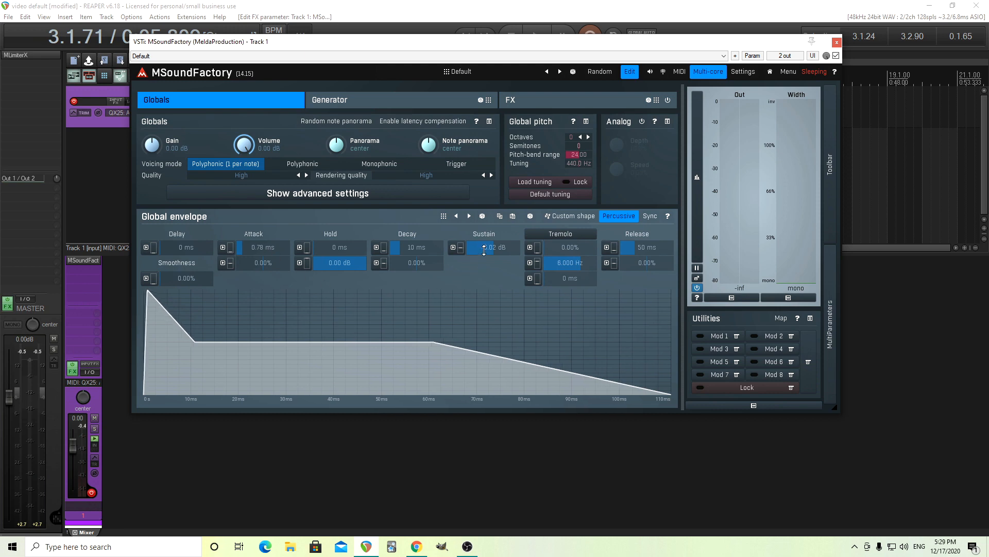
{"action": "left_click_drag", "start_coordinate": [483, 250], "coordinate": [483, 309]}
{"action": "left_click_drag", "start_coordinate": [407, 247], "coordinate": [407, 207]}
{"action": "left_click_drag", "start_coordinate": [416, 263], "coordinate": [417, 285]}
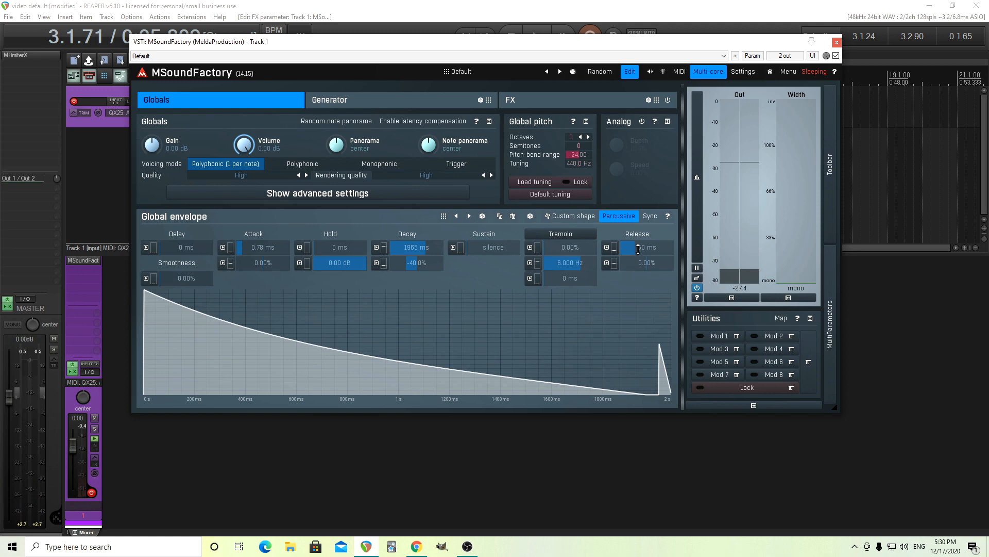
{"action": "left_click_drag", "start_coordinate": [638, 249], "coordinate": [638, 232]}
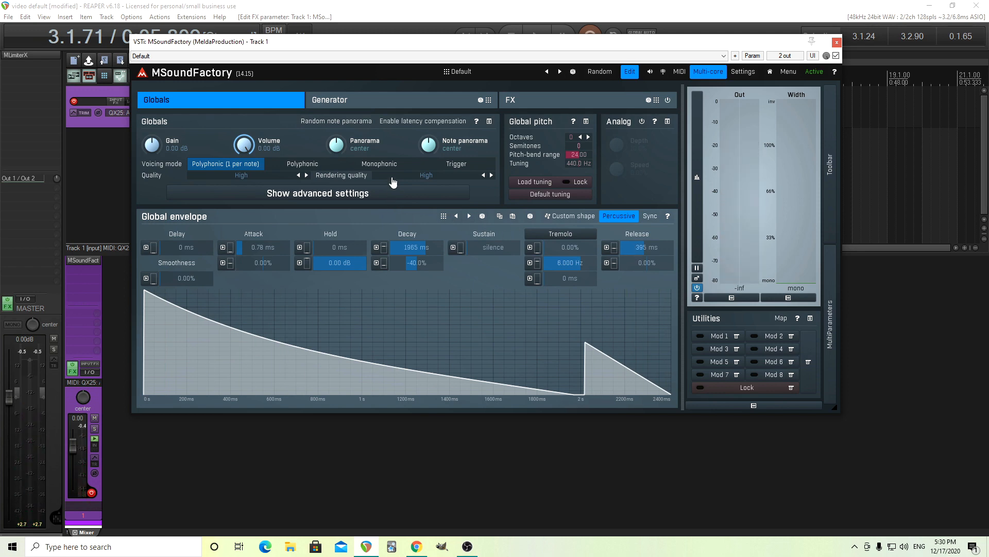
Try stereo width values up to 100% on the Additive generator's first harmonic, resetting the width to 0% after each trial
{"action": "left_click", "coordinate": [356, 101]}
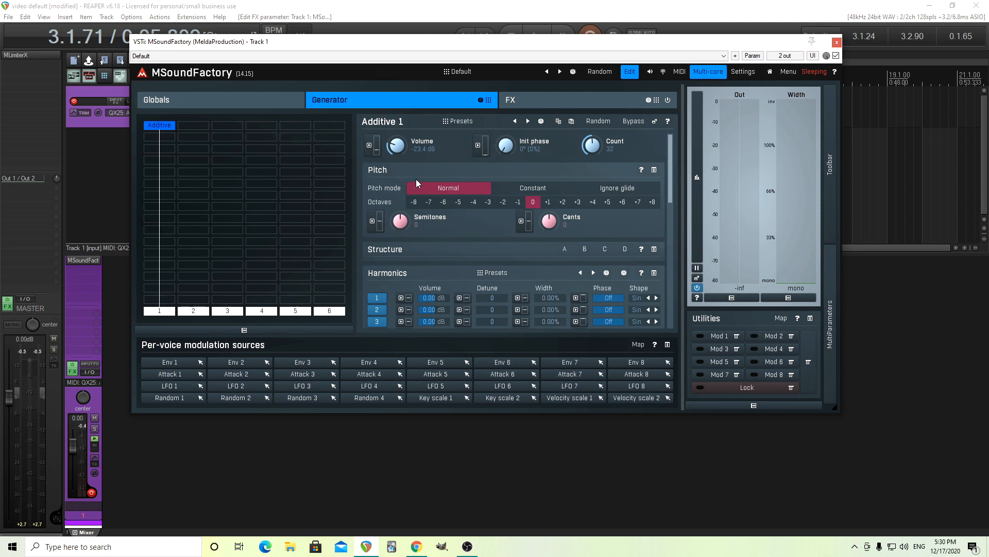
{"action": "scroll", "coordinate": [673, 206], "scroll_direction": "down", "scroll_amount": 3}
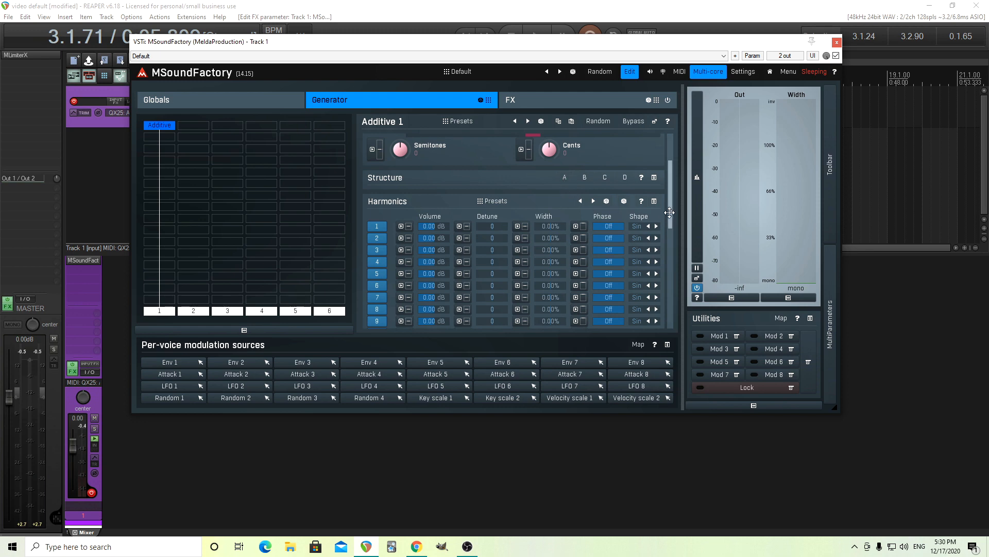
{"action": "left_click_drag", "start_coordinate": [669, 212], "coordinate": [666, 230]}
{"action": "left_click_drag", "start_coordinate": [665, 236], "coordinate": [664, 239]}
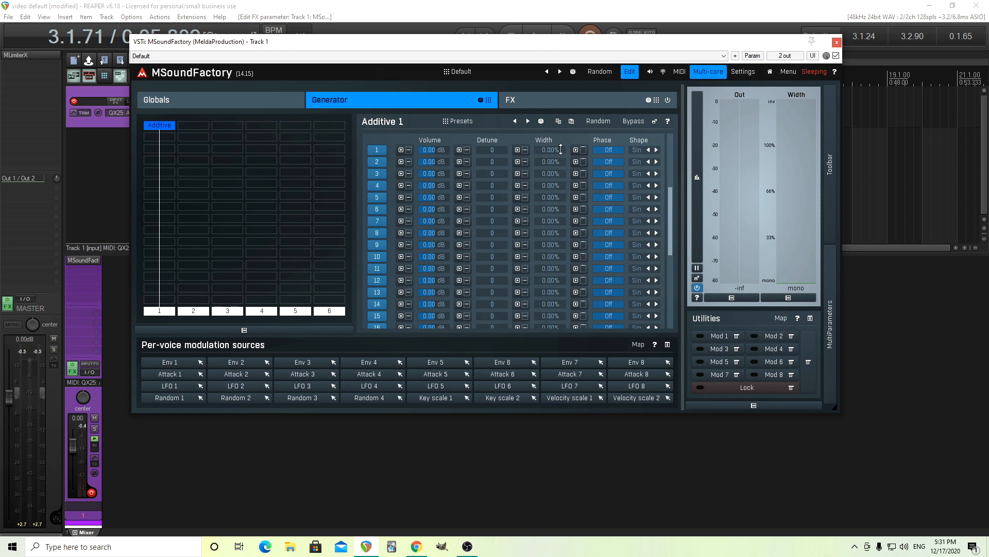
{"action": "left_click_drag", "start_coordinate": [560, 150], "coordinate": [560, 126]}
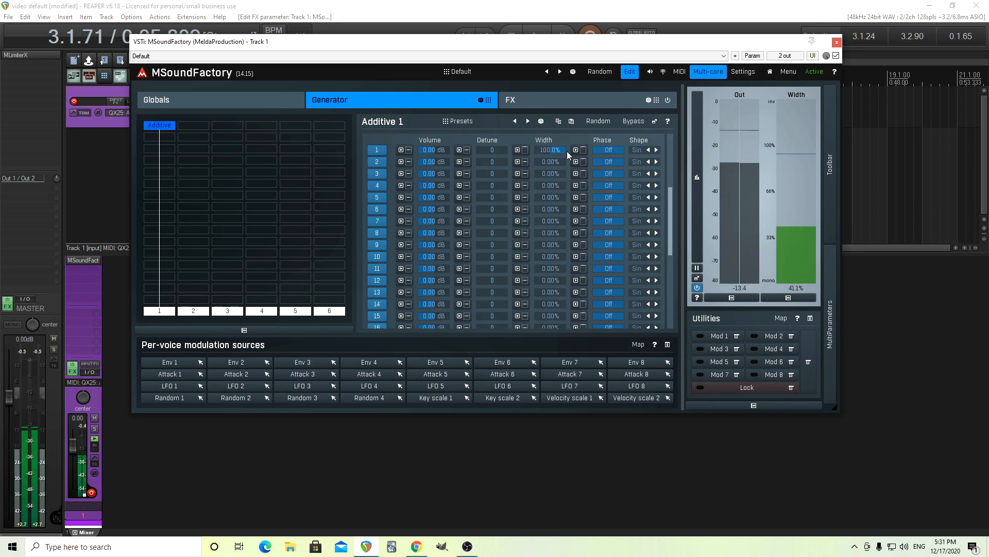
{"action": "double_click", "coordinate": [561, 149]}
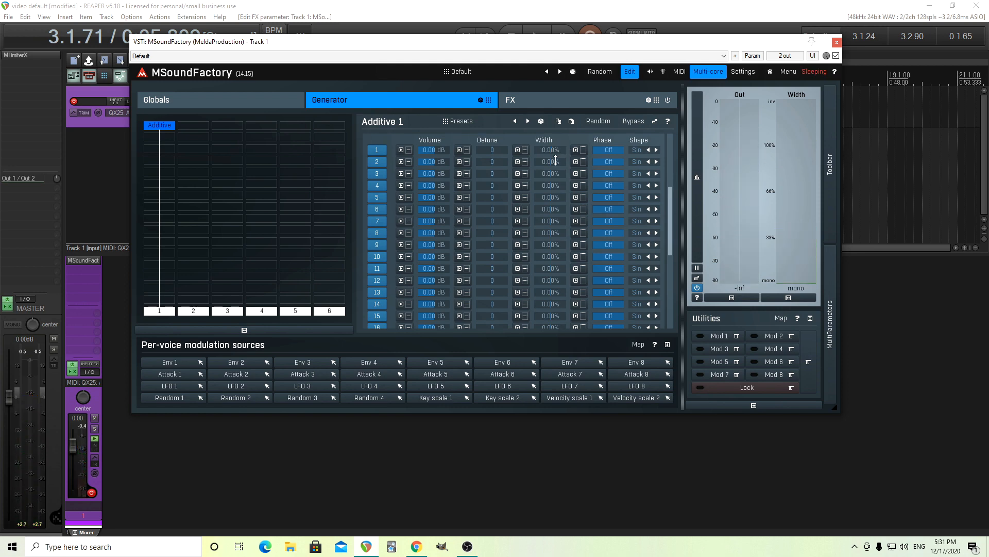
{"action": "left_click_drag", "start_coordinate": [556, 153], "coordinate": [556, 149]}
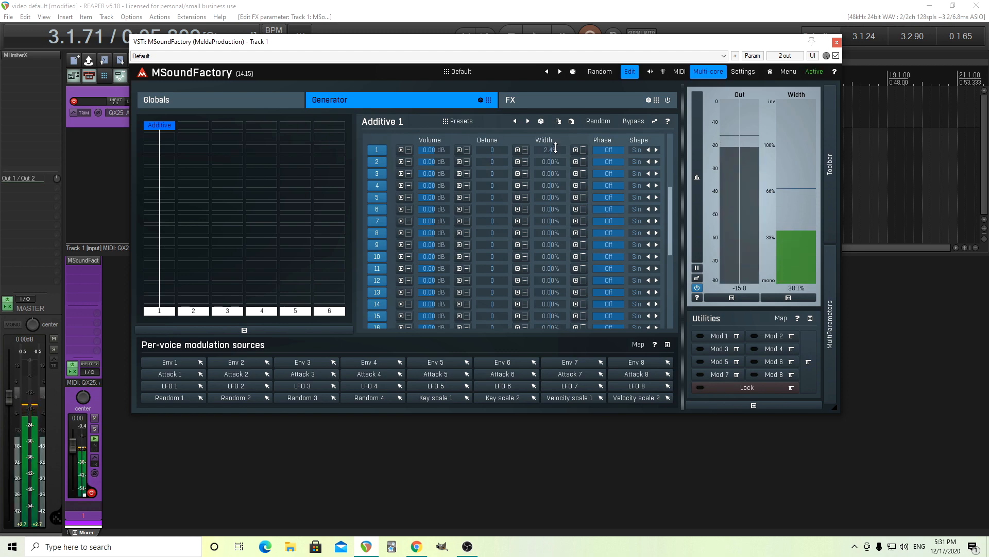
{"action": "left_click_drag", "start_coordinate": [556, 150], "coordinate": [556, 148]}
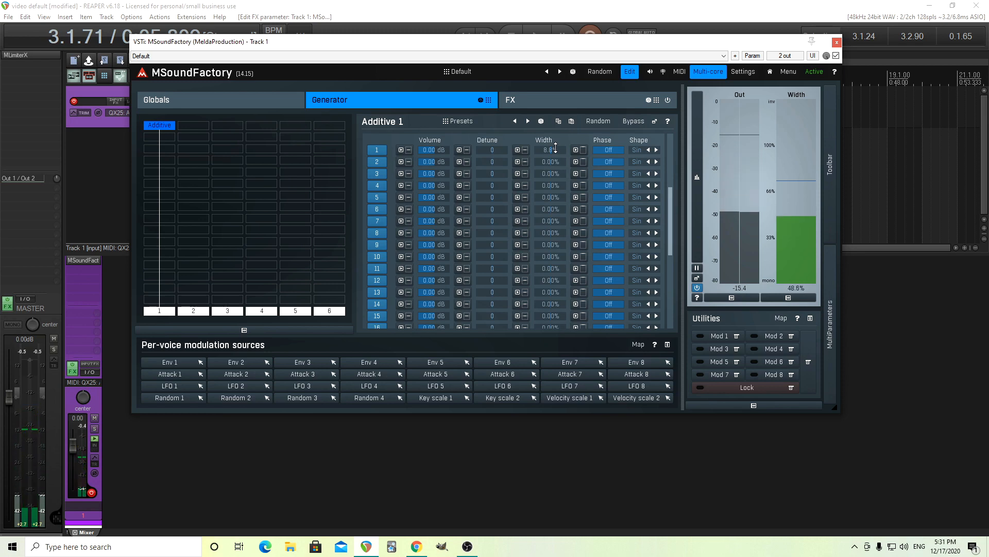
{"action": "double_click", "coordinate": [555, 150]}
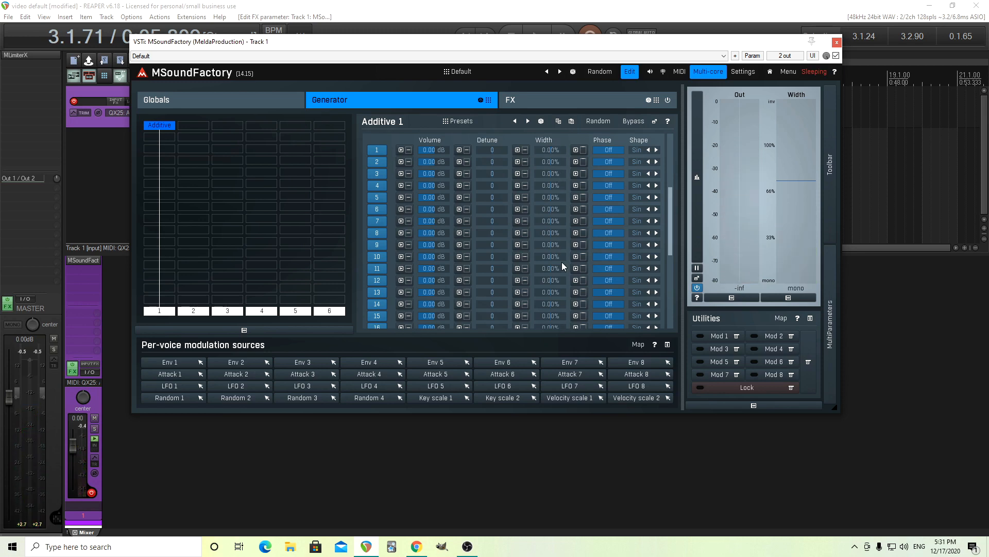
{"action": "left_click_drag", "start_coordinate": [670, 237], "coordinate": [670, 183]}
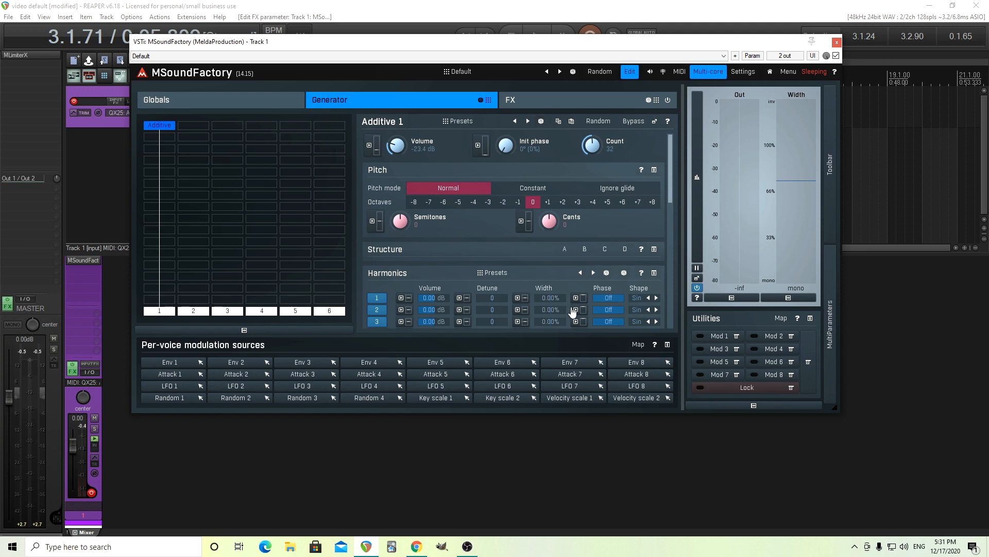
Check the levels in harmonic structure A and set the Additive 1 harmonic count to 24
{"action": "mouse_move", "coordinate": [671, 183]}
{"action": "left_mouse_down"}
{"action": "mouse_move", "coordinate": [683, 342]}
{"action": "mouse_move", "coordinate": [679, 177]}
{"action": "left_mouse_up"}
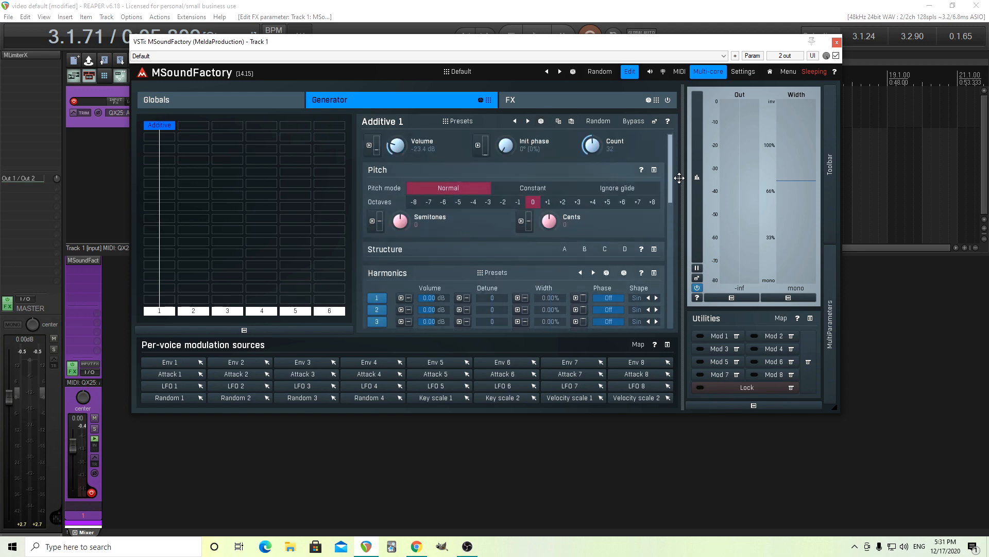
{"action": "left_click", "coordinate": [565, 249]}
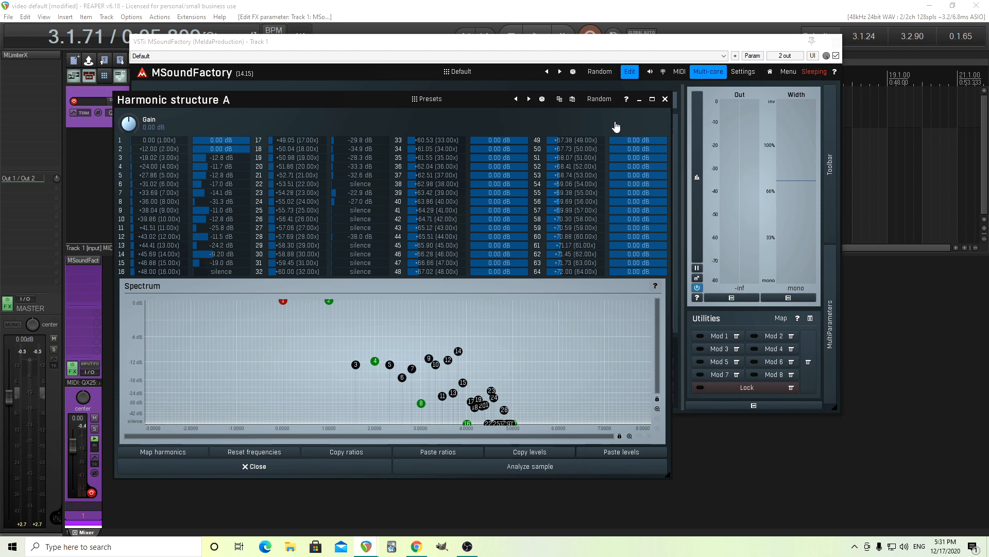
{"action": "left_click", "coordinate": [665, 99]}
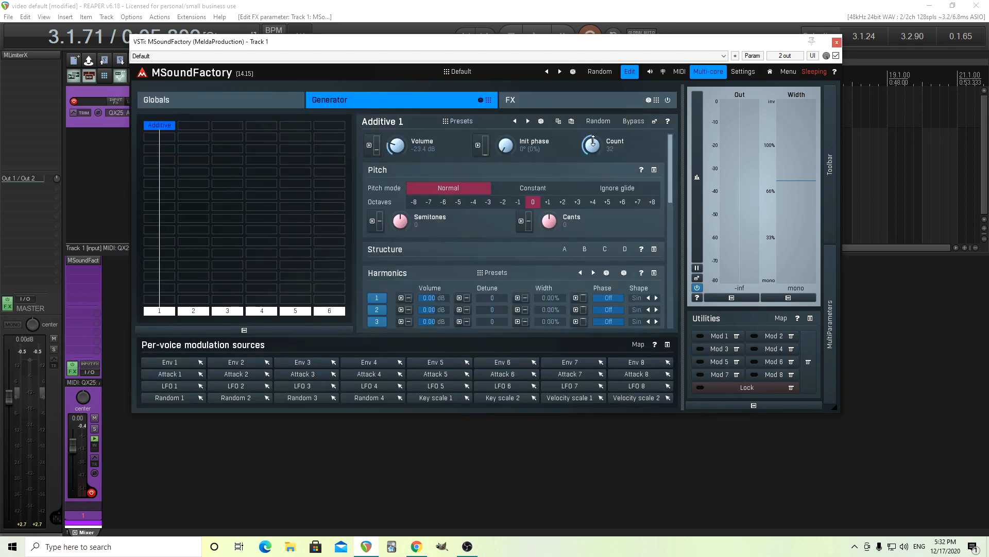
{"action": "left_click_drag", "start_coordinate": [592, 143], "coordinate": [592, 146]}
In a detached Additive 1 editor, set alternating positive and negative widths for harmonics 2 to 15, growing from 1.8% to -6.8%
{"action": "left_click", "coordinate": [655, 121]}
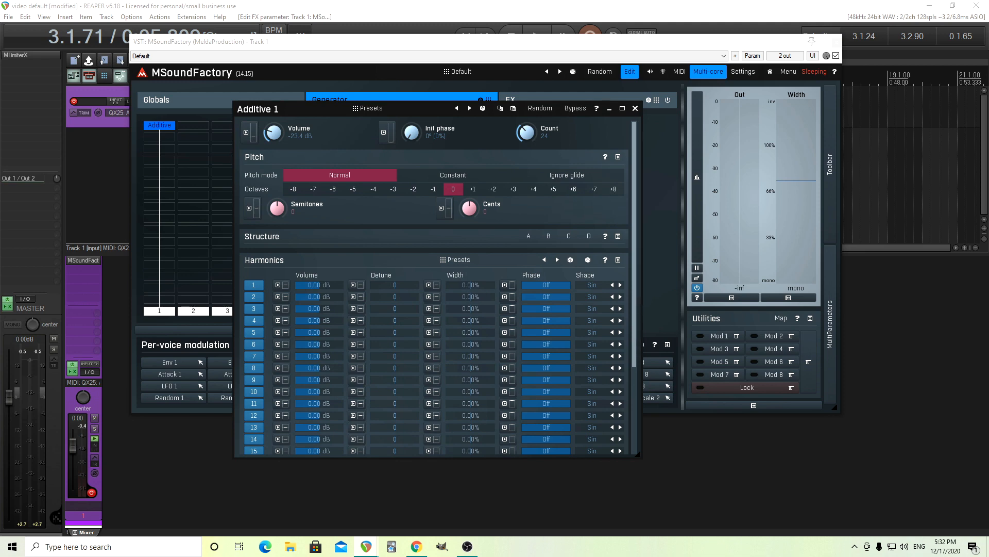
{"action": "left_click_drag", "start_coordinate": [470, 297], "coordinate": [476, 306]}
{"action": "left_click_drag", "start_coordinate": [476, 308], "coordinate": [476, 309]}
{"action": "left_click_drag", "start_coordinate": [475, 320], "coordinate": [478, 382]}
{"action": "left_click_drag", "start_coordinate": [479, 391], "coordinate": [481, 448]}
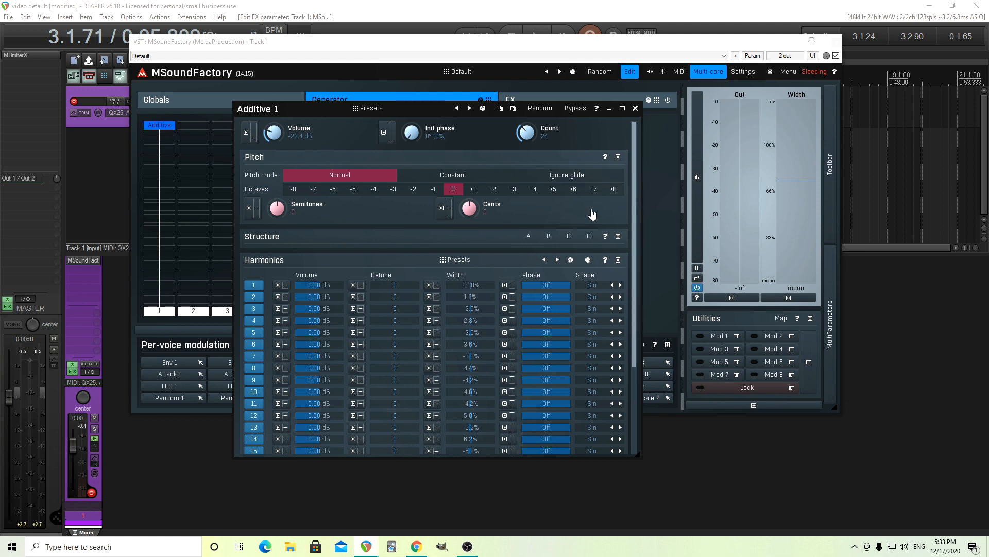
Continue the alternating widths on harmonics 16 to 24, using values of about 6 to 8%, and close the detached editor
{"action": "left_click", "coordinate": [622, 109]}
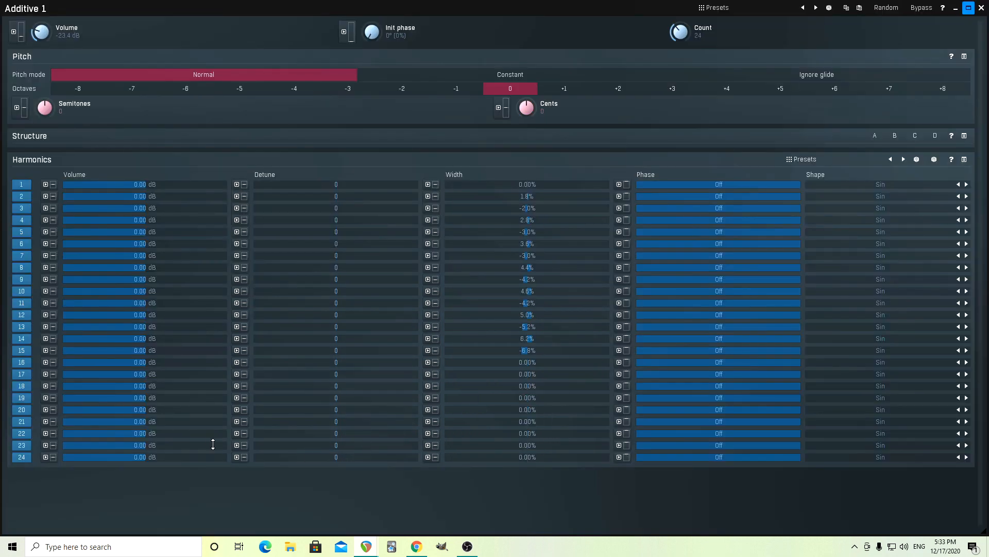
{"action": "left_click_drag", "start_coordinate": [531, 358], "coordinate": [538, 450]}
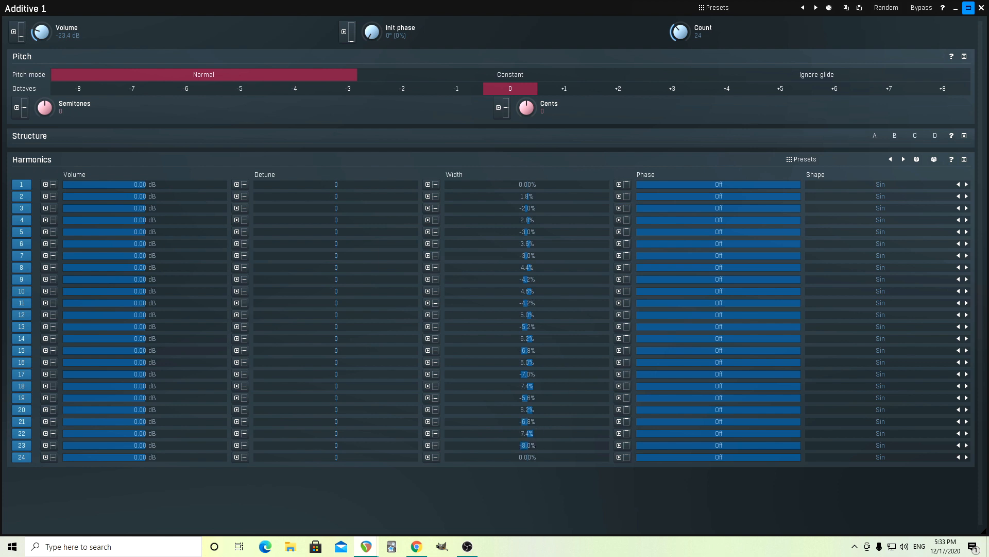
{"action": "left_click_drag", "start_coordinate": [536, 457], "coordinate": [537, 453]}
{"action": "left_click", "coordinate": [968, 8]}
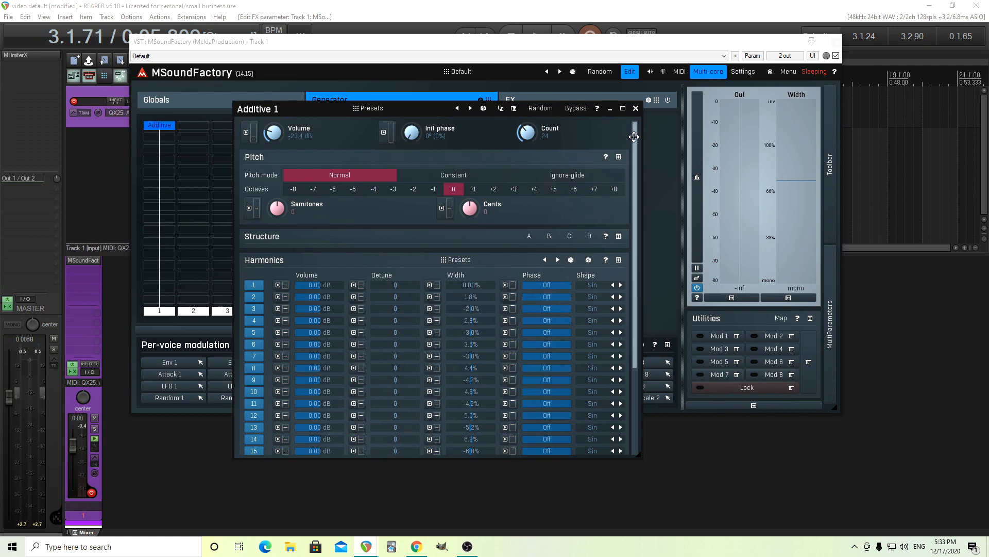
{"action": "left_click", "coordinate": [636, 108]}
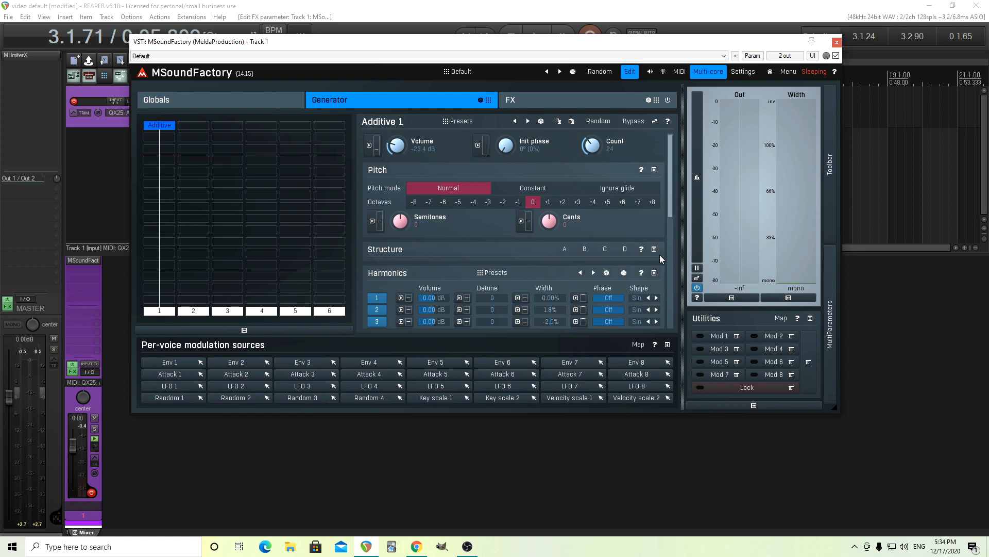
Expand the Structure section of Additive 1 and try moving the morph point from A towards B
{"action": "left_click_drag", "start_coordinate": [668, 184], "coordinate": [701, 197]}
{"action": "left_click", "coordinate": [653, 232]}
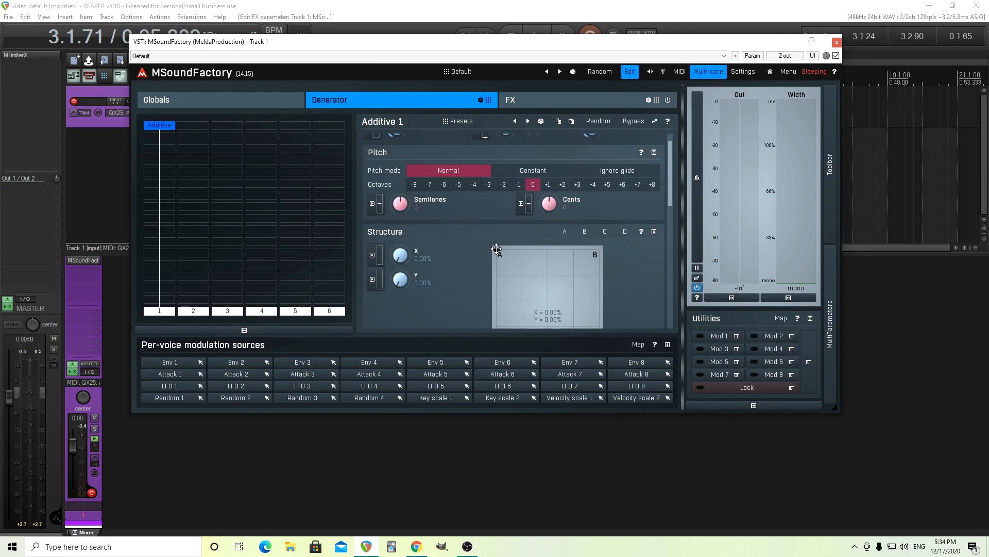
{"action": "left_click_drag", "start_coordinate": [496, 250], "coordinate": [599, 249]}
Load the piano preset P1 into harmonic structure B and audition the morph from A to B along X
{"action": "left_click", "coordinate": [585, 233]}
{"action": "left_click", "coordinate": [447, 101]}
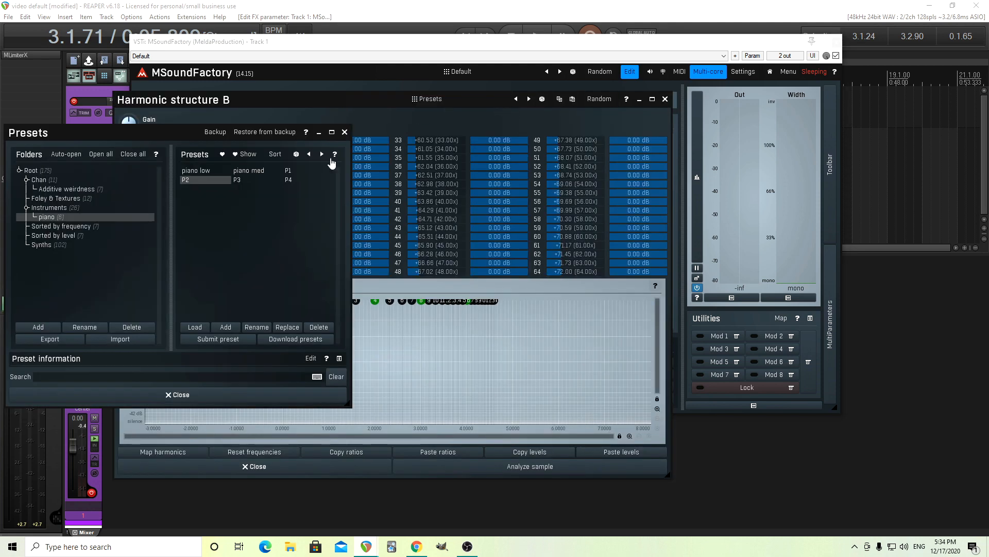
{"action": "left_click", "coordinate": [290, 172]}
{"action": "left_click", "coordinate": [178, 395]}
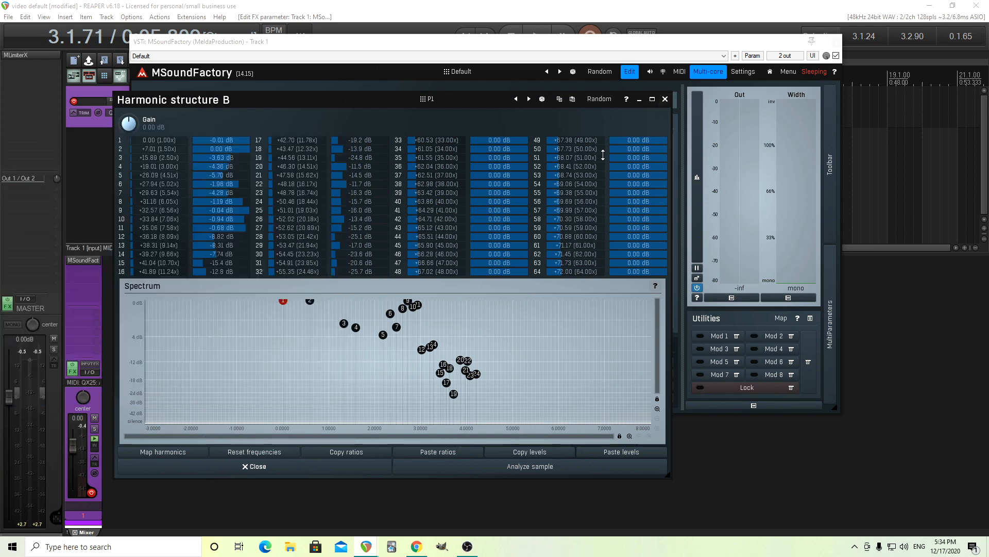
{"action": "left_click", "coordinate": [665, 100]}
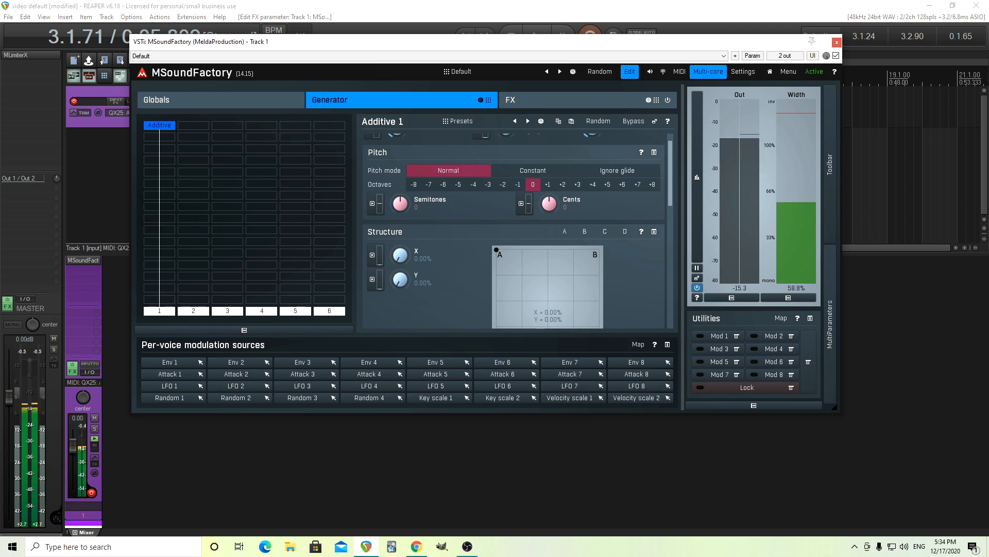
{"action": "mouse_move", "coordinate": [401, 255]}
{"action": "left_mouse_down"}
{"action": "mouse_move", "coordinate": [401, 201]}
{"action": "mouse_move", "coordinate": [401, 254]}
{"action": "left_mouse_up"}
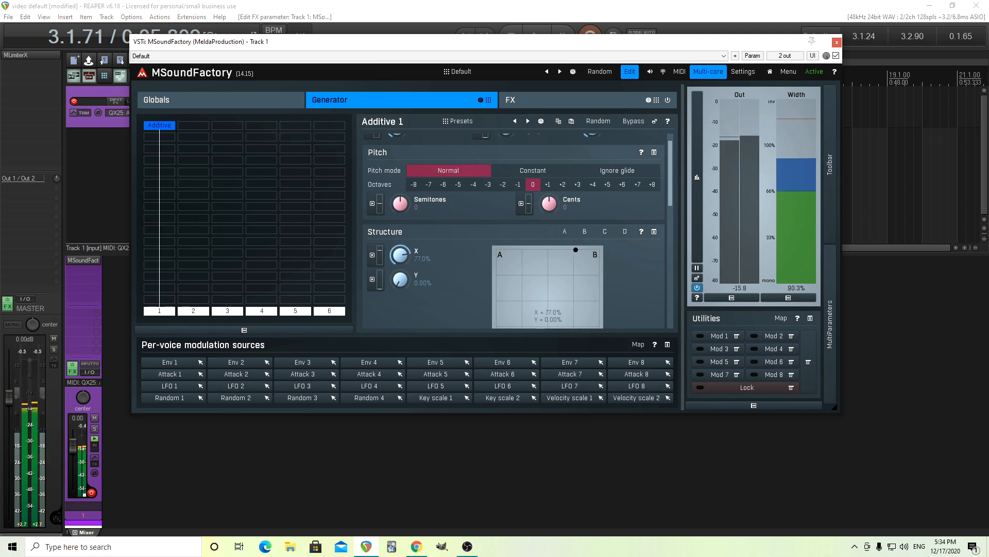
{"action": "left_click_drag", "start_coordinate": [499, 250], "coordinate": [591, 246]}
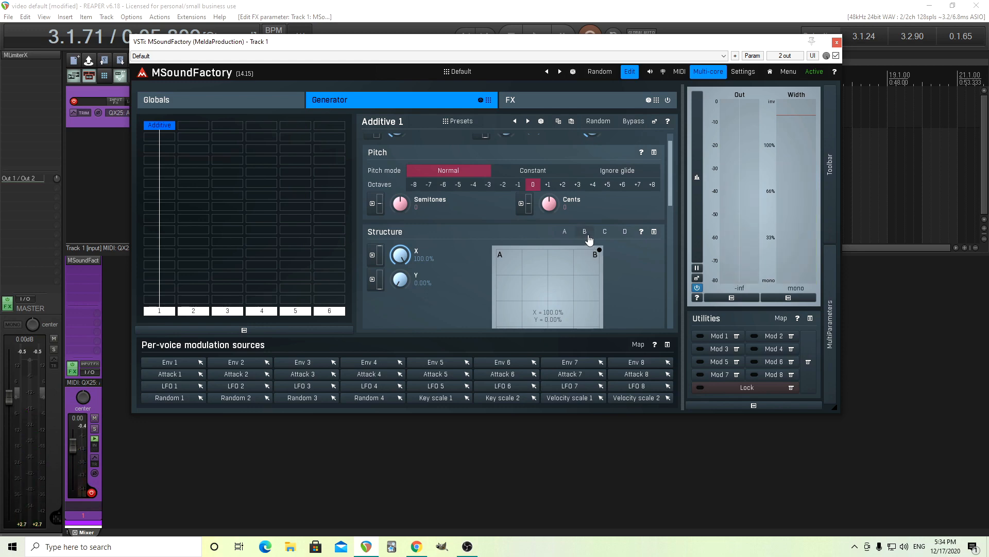
Reset the frequencies of P1 in harmonic structure B and audition the morph between A and B again
{"action": "left_click", "coordinate": [587, 233]}
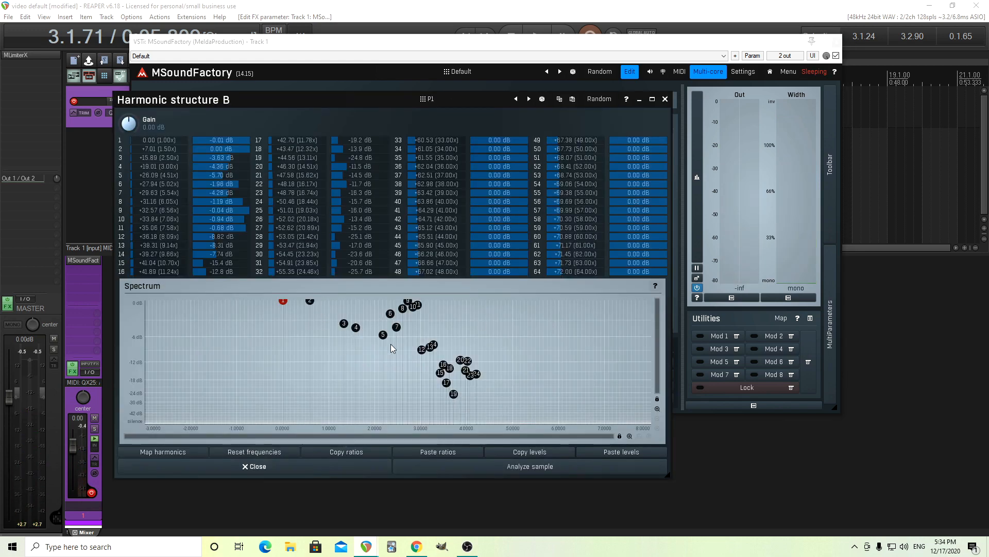
{"action": "left_click", "coordinate": [264, 454]}
{"action": "left_click", "coordinate": [665, 99]}
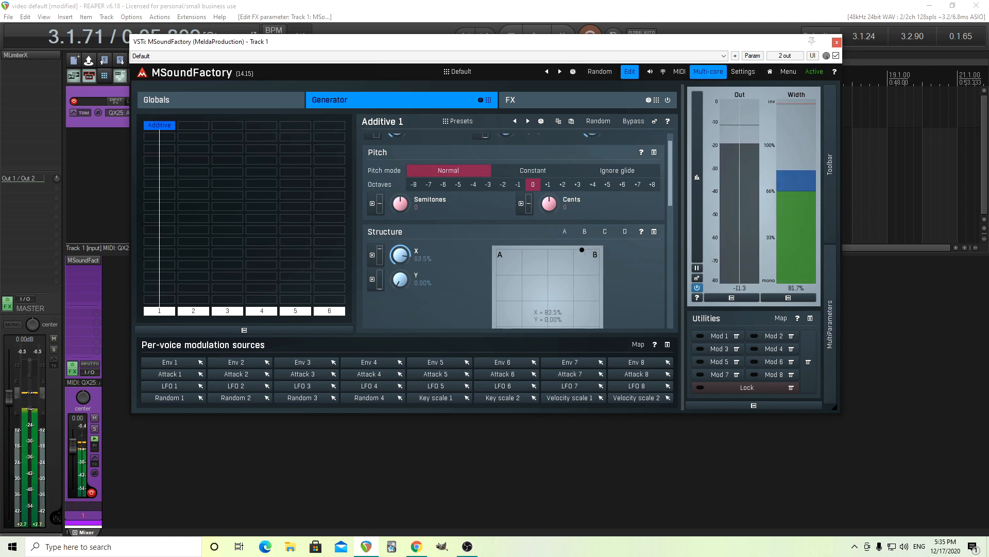
{"action": "left_click_drag", "start_coordinate": [601, 249], "coordinate": [497, 250]}
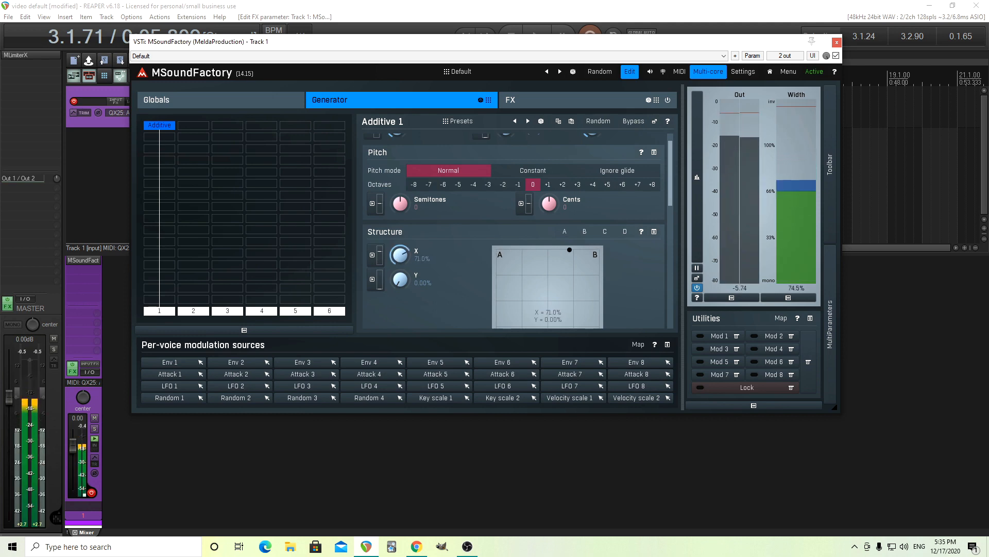
Load the piano preset P3 into harmonic structure B, reset its frequencies, and close the editor
{"action": "left_click", "coordinate": [584, 232]}
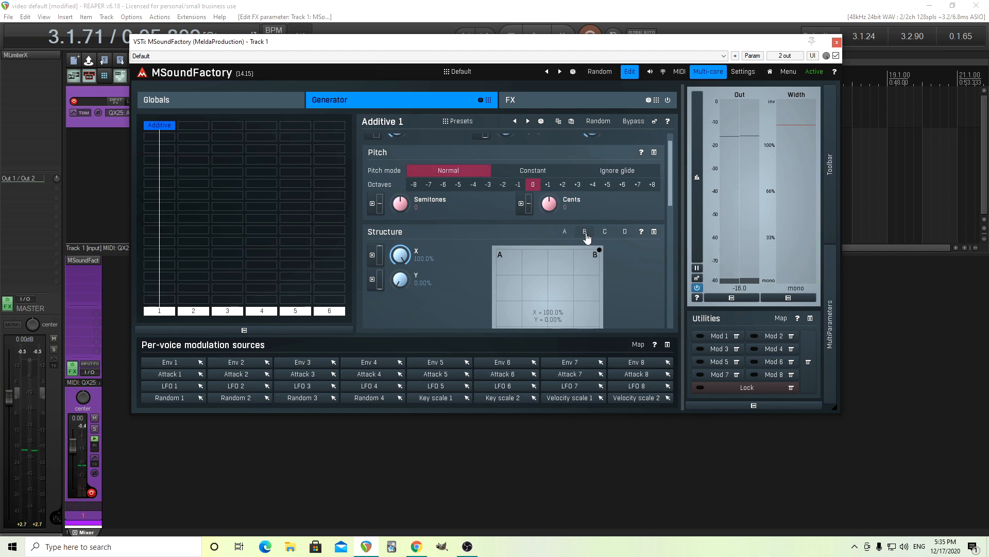
{"action": "left_click", "coordinate": [586, 233]}
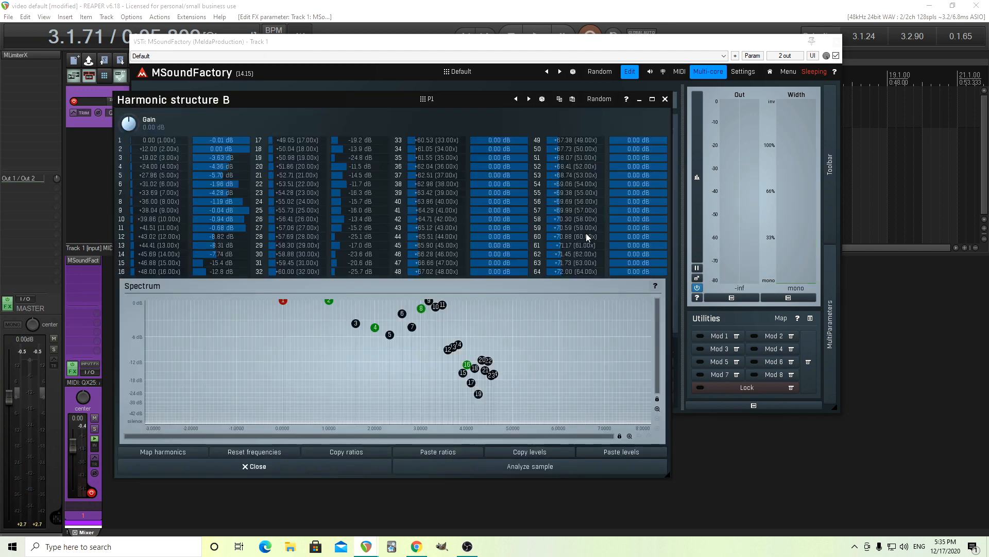
{"action": "left_click", "coordinate": [443, 101]}
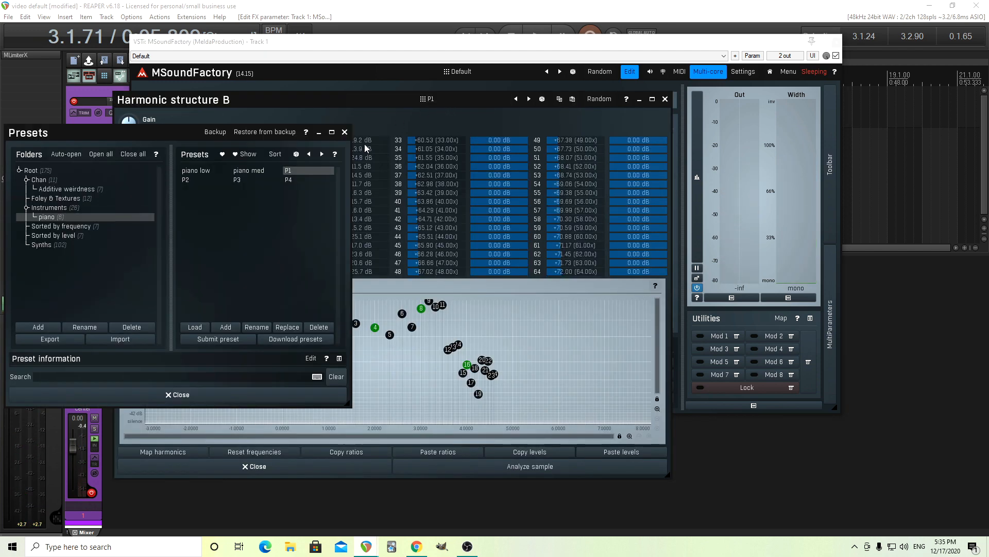
{"action": "left_click", "coordinate": [249, 178]}
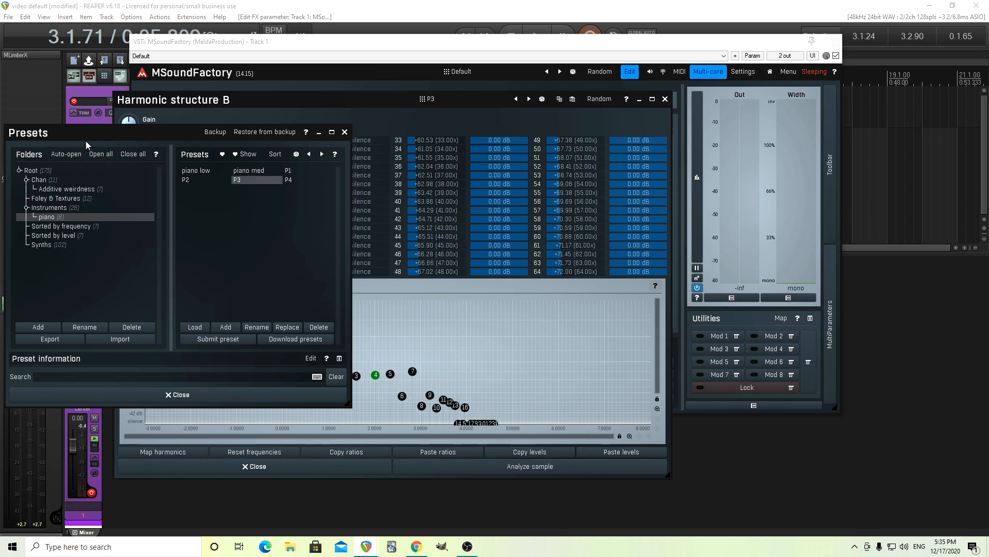
{"action": "left_click_drag", "start_coordinate": [71, 130], "coordinate": [608, 106]}
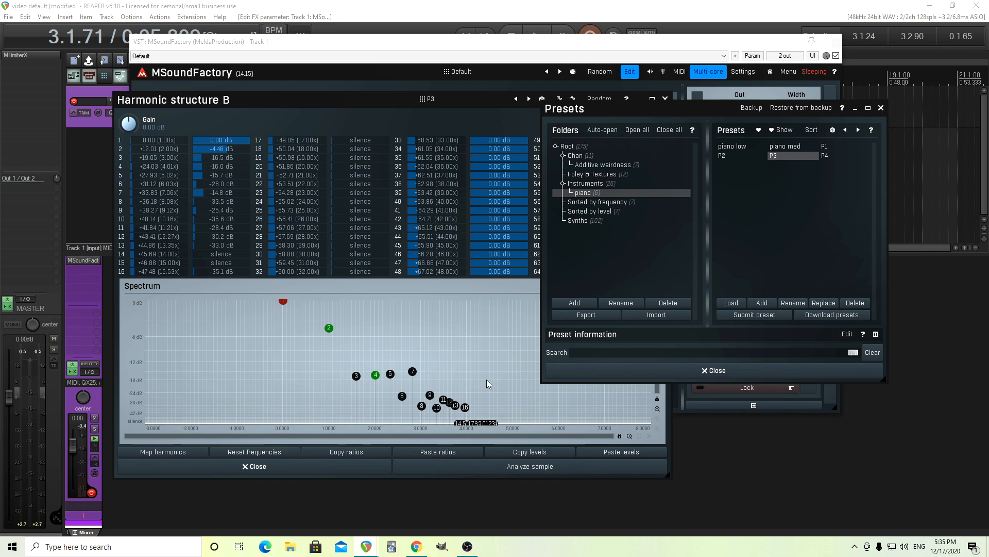
{"action": "left_click", "coordinate": [670, 370]}
{"action": "left_click", "coordinate": [245, 453]}
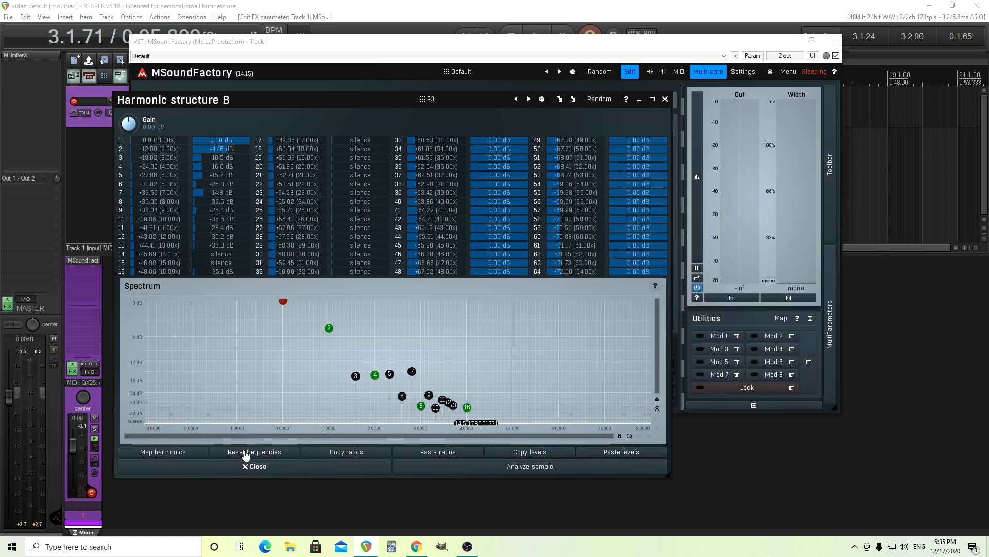
{"action": "left_click", "coordinate": [289, 469]}
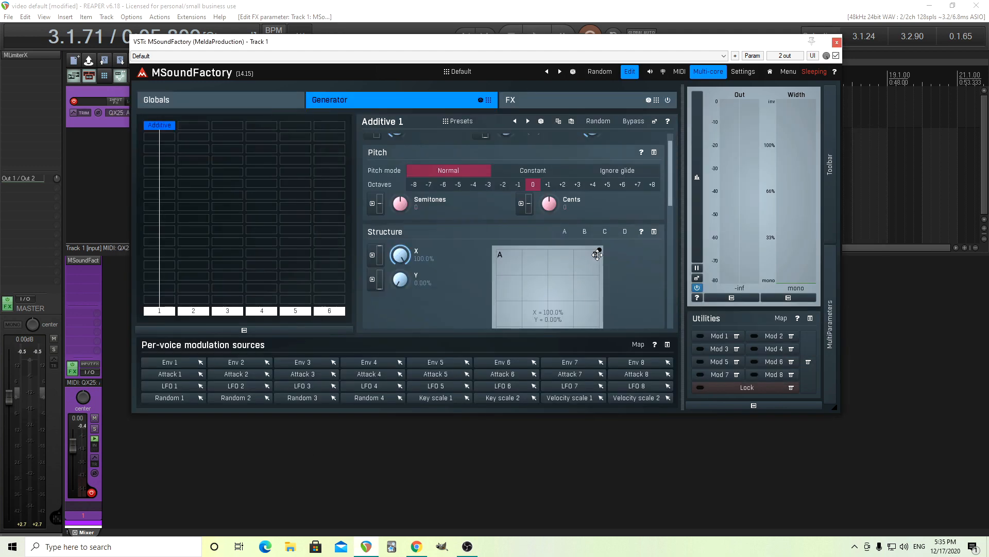
Audition the morph between A and B, and raise harmonic structure B's gain, trying +4.80 dB before adjusting it further
{"action": "mouse_move", "coordinate": [597, 254]}
{"action": "left_mouse_down"}
{"action": "mouse_move", "coordinate": [496, 250]}
{"action": "mouse_move", "coordinate": [599, 249]}
{"action": "left_mouse_up"}
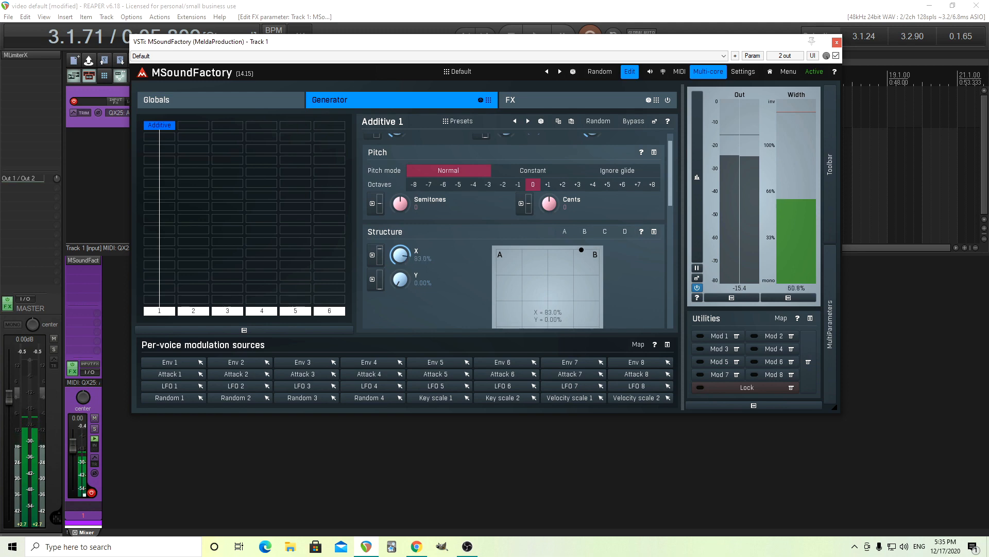
{"action": "left_click", "coordinate": [585, 231]}
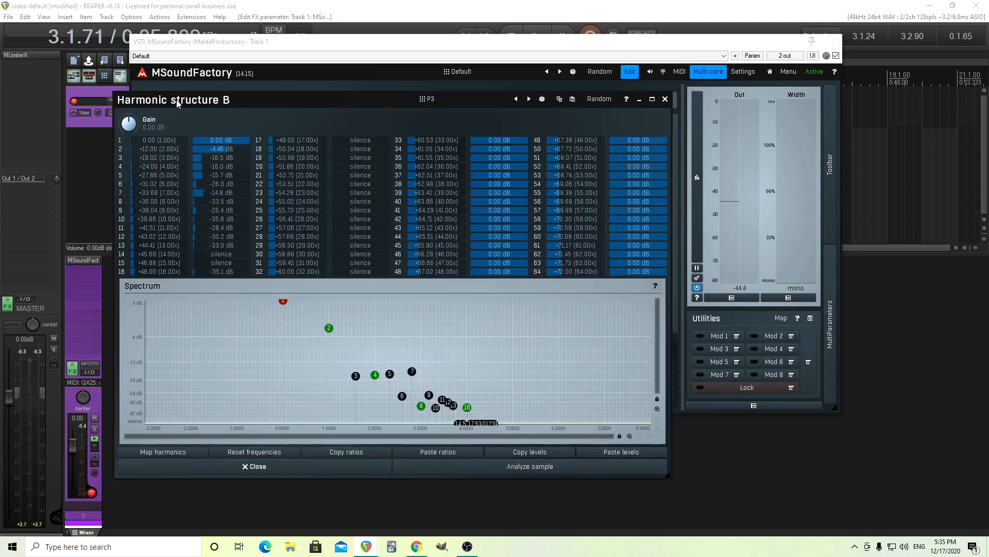
{"action": "left_click_drag", "start_coordinate": [176, 100], "coordinate": [184, 165]}
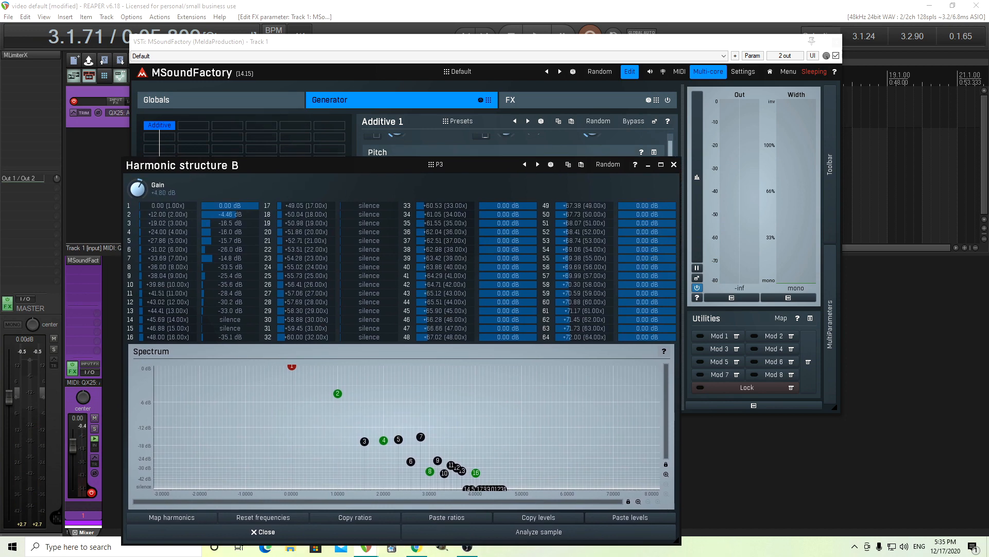
{"action": "double_click", "coordinate": [144, 189]}
{"action": "left_click", "coordinate": [374, 265]}
{"action": "left_click", "coordinate": [375, 322]}
{"action": "left_click", "coordinate": [673, 165]}
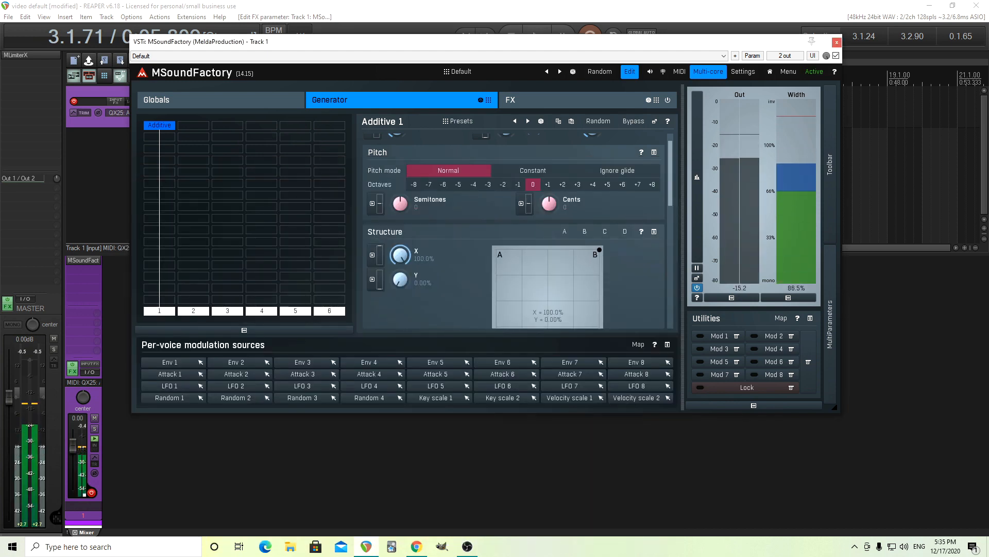
Return Structure X to 0% and modulate it with Key scale 1 at 100% depth, checking the key scale's transformation curve
{"action": "left_click_drag", "start_coordinate": [401, 255], "coordinate": [400, 358]}
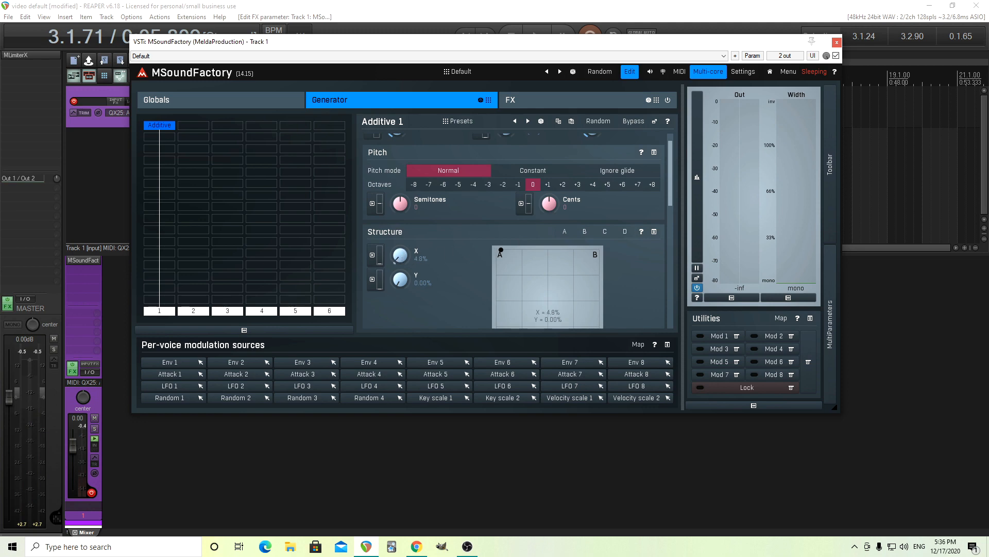
{"action": "left_click", "coordinate": [372, 255]}
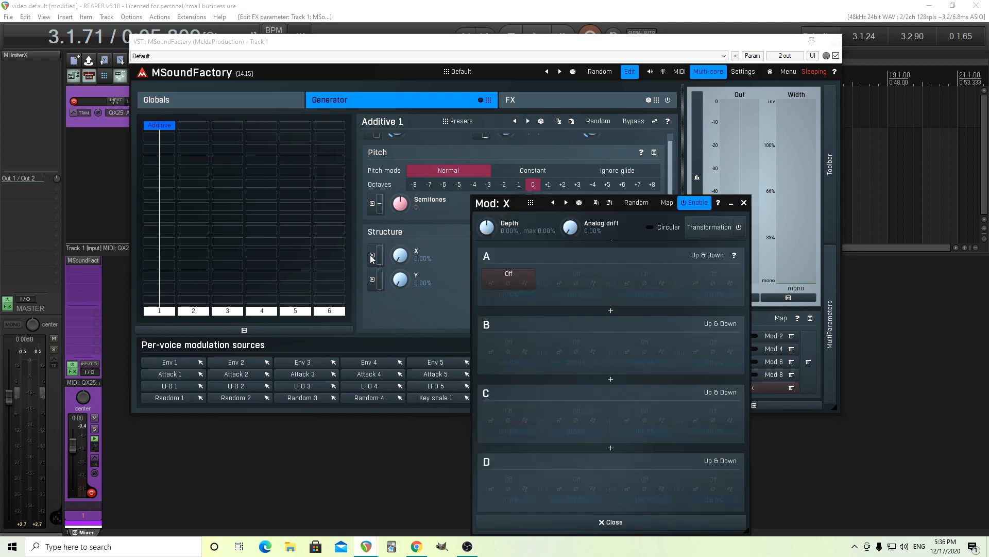
{"action": "left_click", "coordinate": [515, 276]}
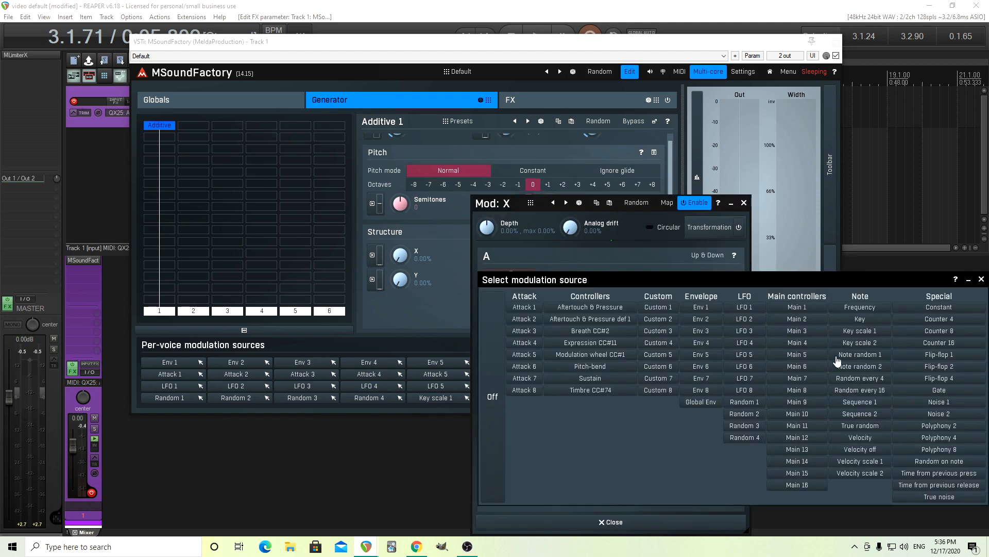
{"action": "left_click", "coordinate": [857, 332]}
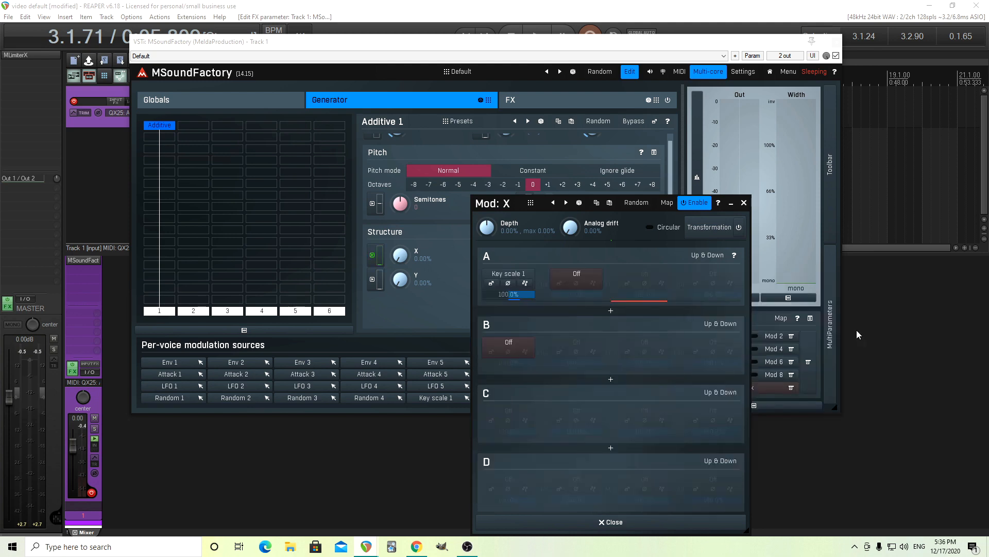
{"action": "left_click_drag", "start_coordinate": [489, 227], "coordinate": [488, 170]}
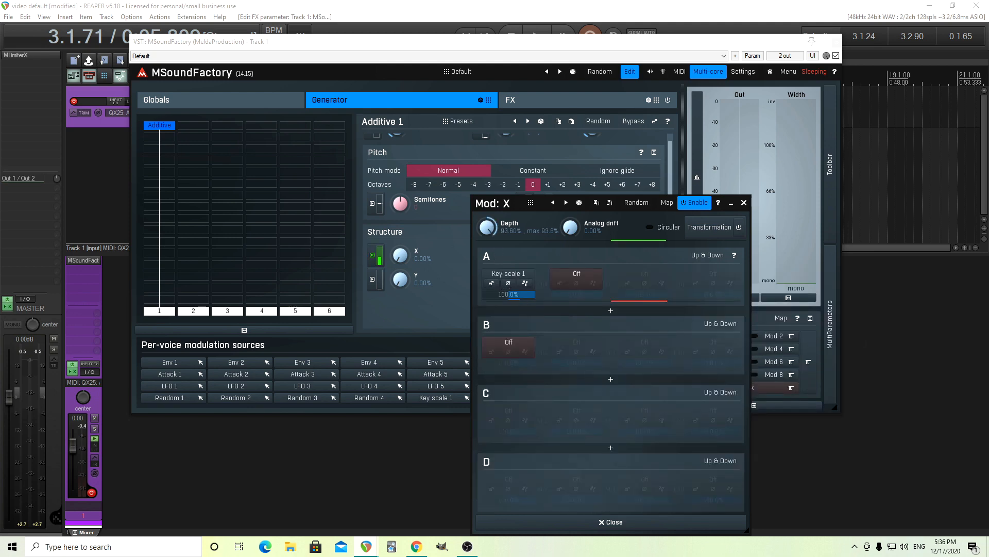
{"action": "left_click", "coordinate": [491, 283]}
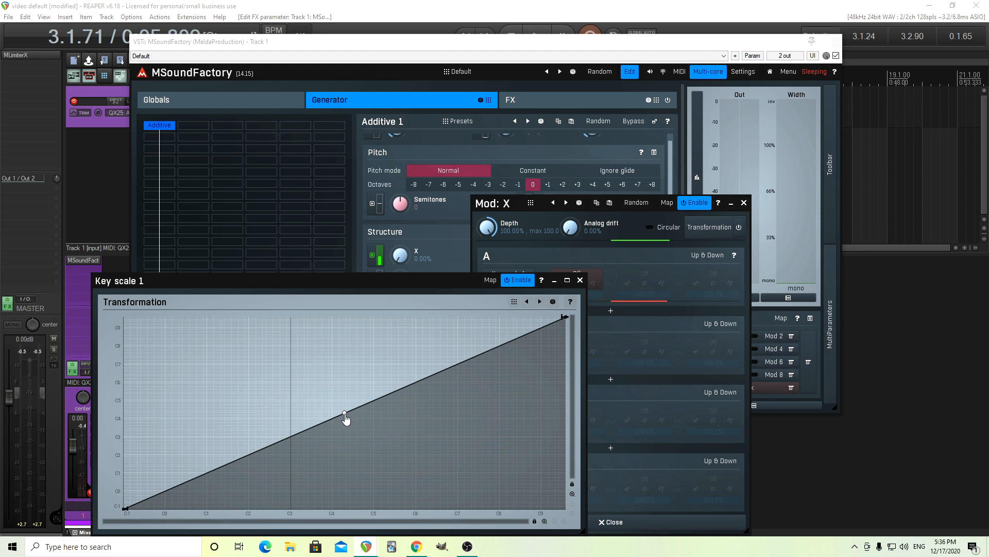
{"action": "left_click", "coordinate": [580, 280]}
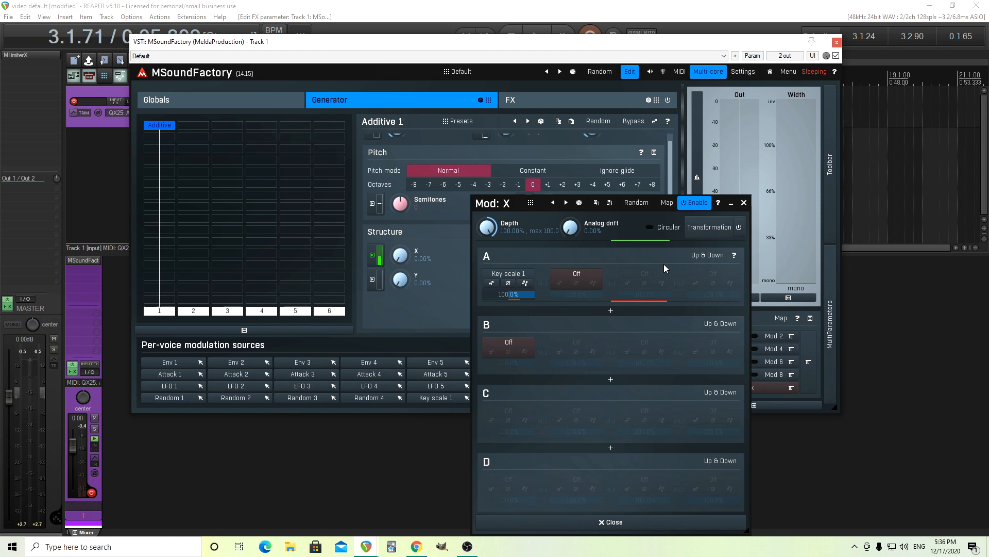
Enable the transformation of Structure X's modulator and add a curve point at about 19% input and 0% output
{"action": "left_click", "coordinate": [740, 230]}
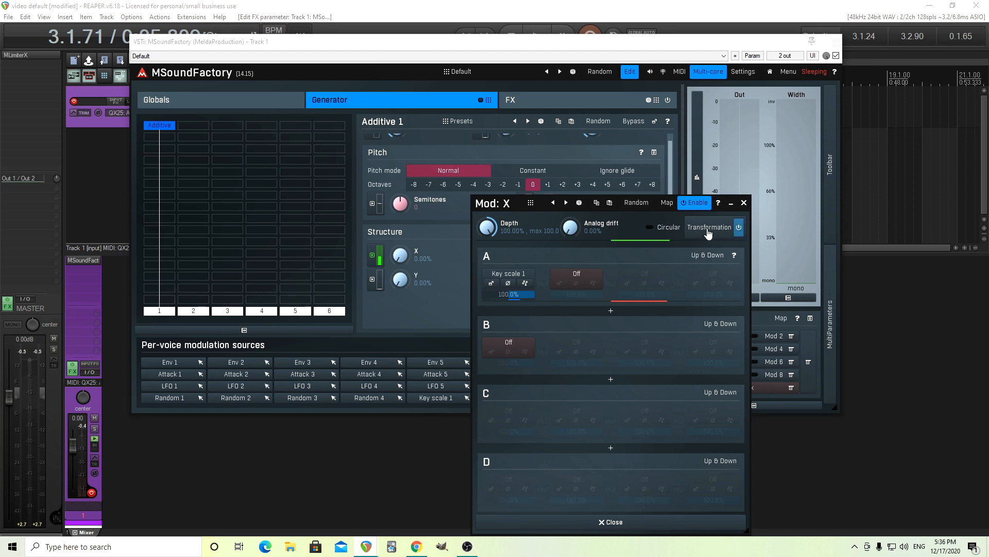
{"action": "left_click", "coordinate": [709, 230]}
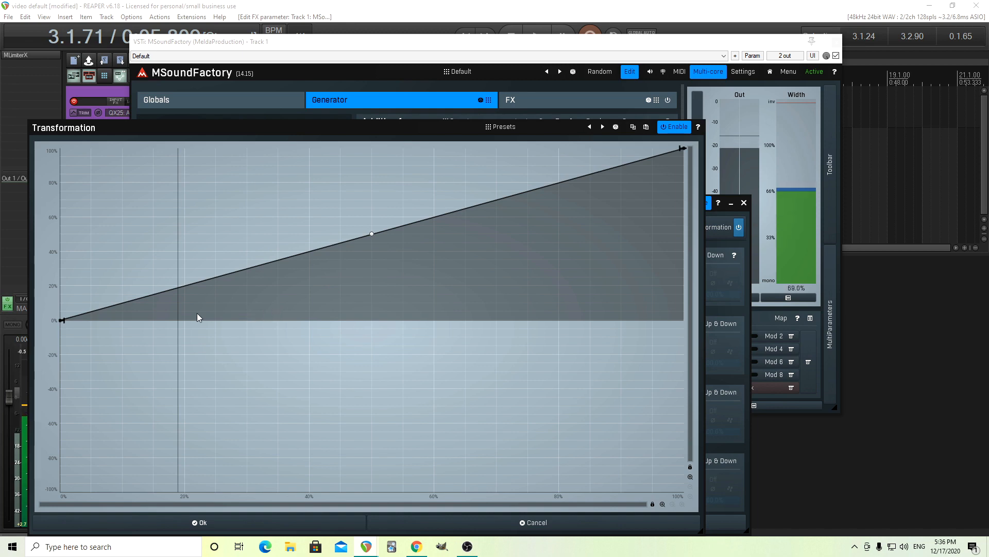
{"action": "left_click_drag", "start_coordinate": [176, 301], "coordinate": [175, 320]}
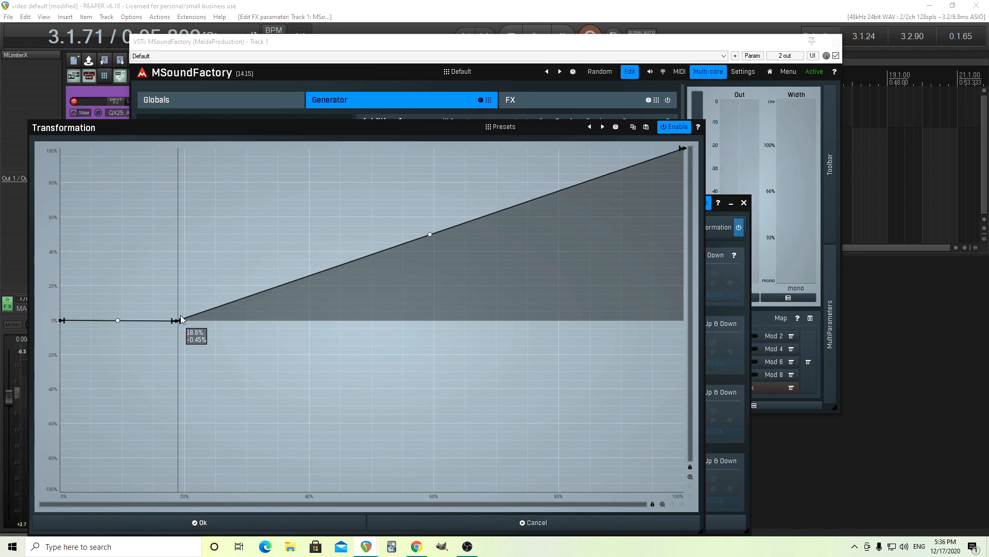
Turn on grid snapping for X and Y in the transformation graph and move the new point to 20%, 0%
{"action": "right_click", "coordinate": [221, 258]}
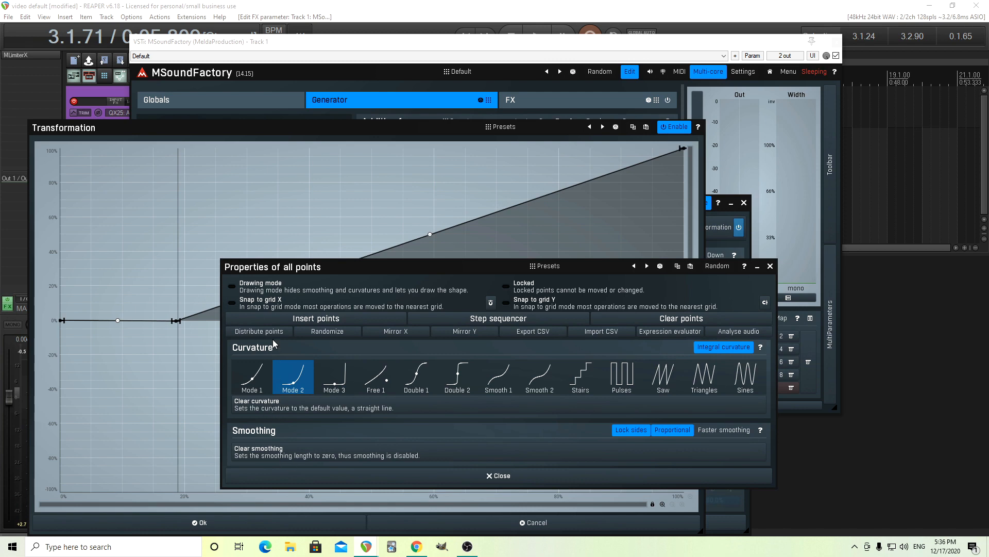
{"action": "left_click", "coordinate": [280, 306]}
{"action": "left_click", "coordinate": [536, 305]}
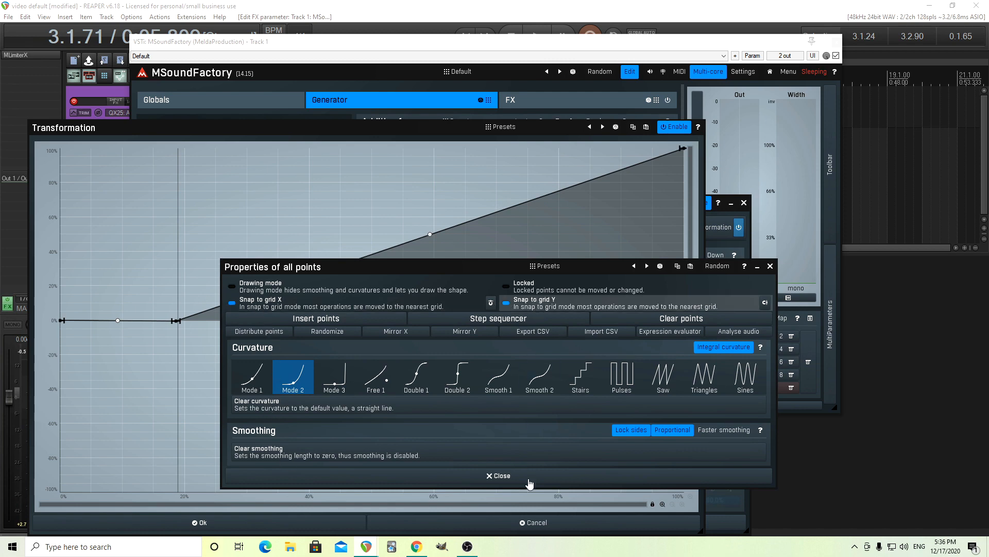
{"action": "left_click", "coordinate": [515, 484]}
{"action": "left_click_drag", "start_coordinate": [172, 321], "coordinate": [182, 321]}
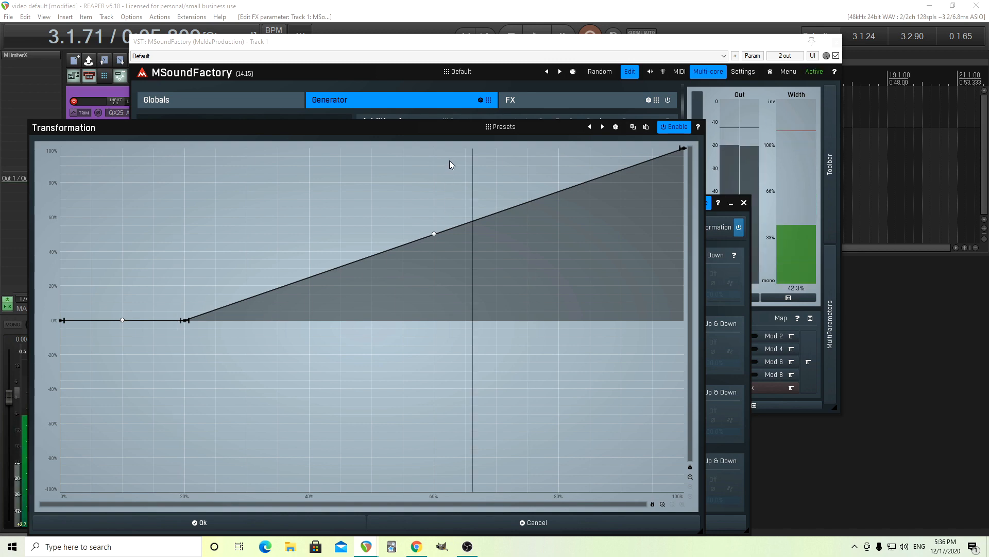
Add a transformation point at about 65% input and 100% output, accept the curve, and close the modulator
{"action": "left_click", "coordinate": [468, 225]}
{"action": "left_click_drag", "start_coordinate": [470, 227], "coordinate": [465, 137]}
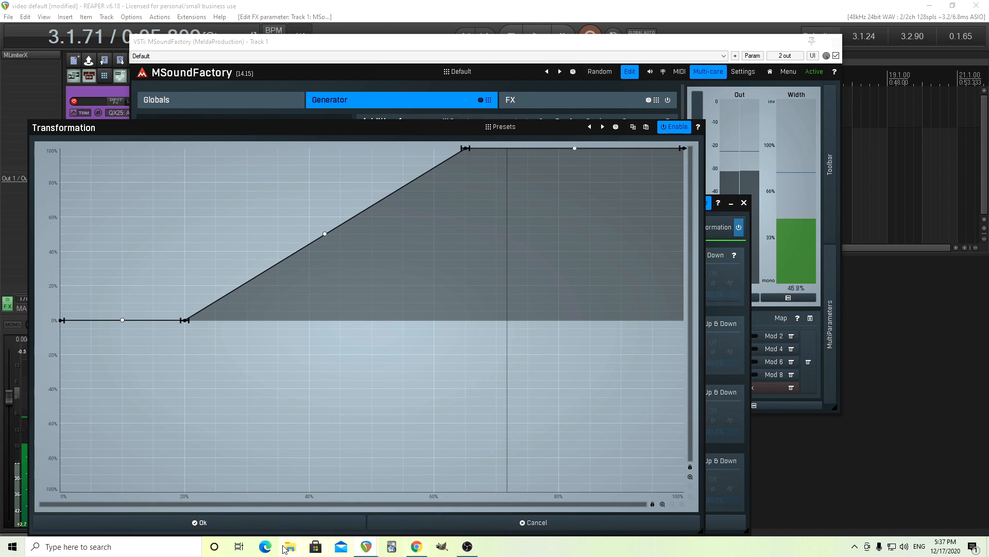
{"action": "left_click", "coordinate": [248, 523]}
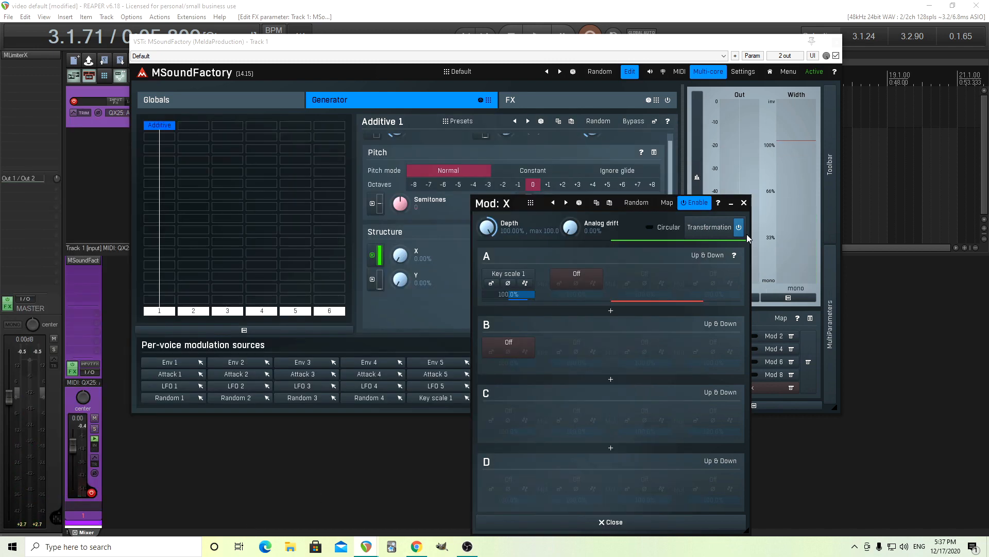
{"action": "left_click", "coordinate": [744, 203]}
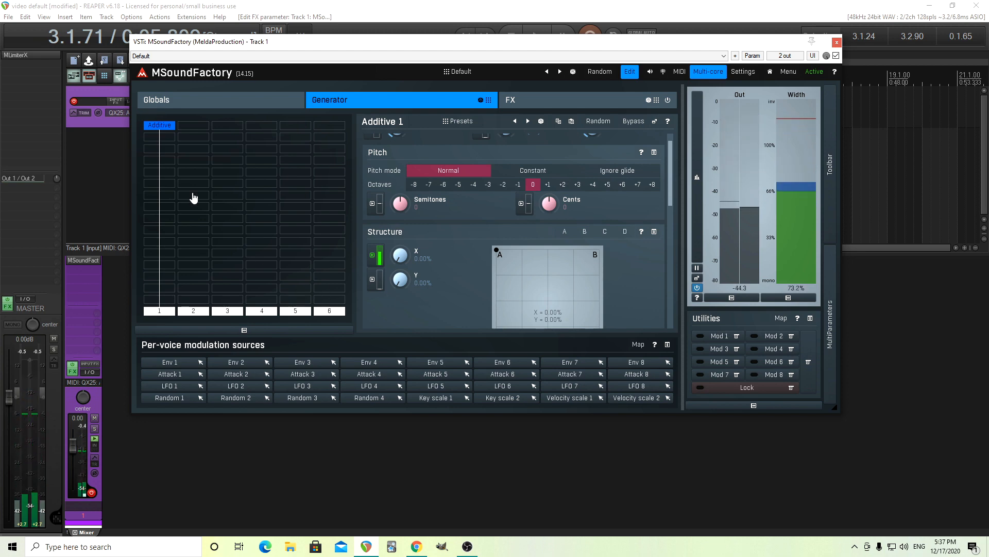
Insert a FilterBasic module below the Additive generator and try its Constant pitch mode
{"action": "double_click", "coordinate": [173, 154]}
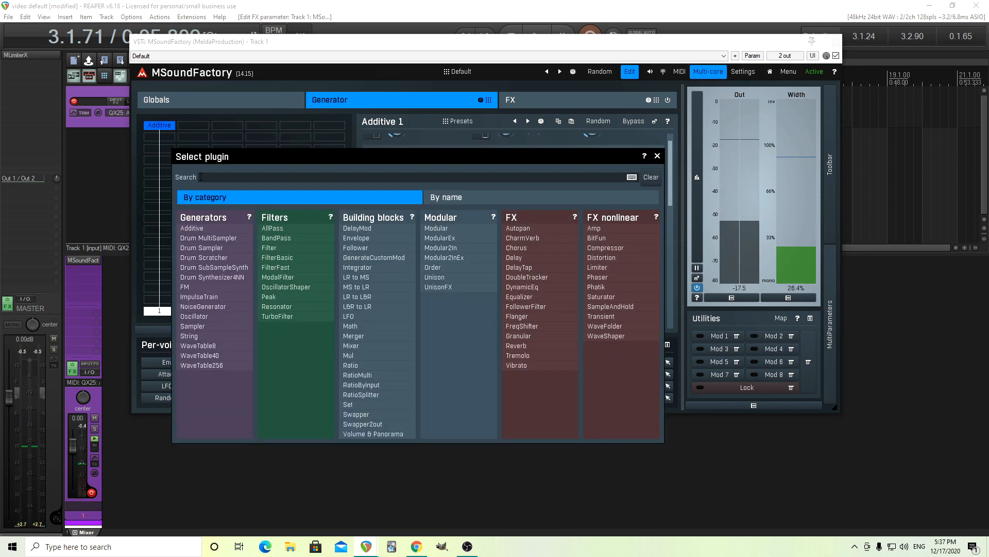
{"action": "left_click", "coordinate": [286, 257]}
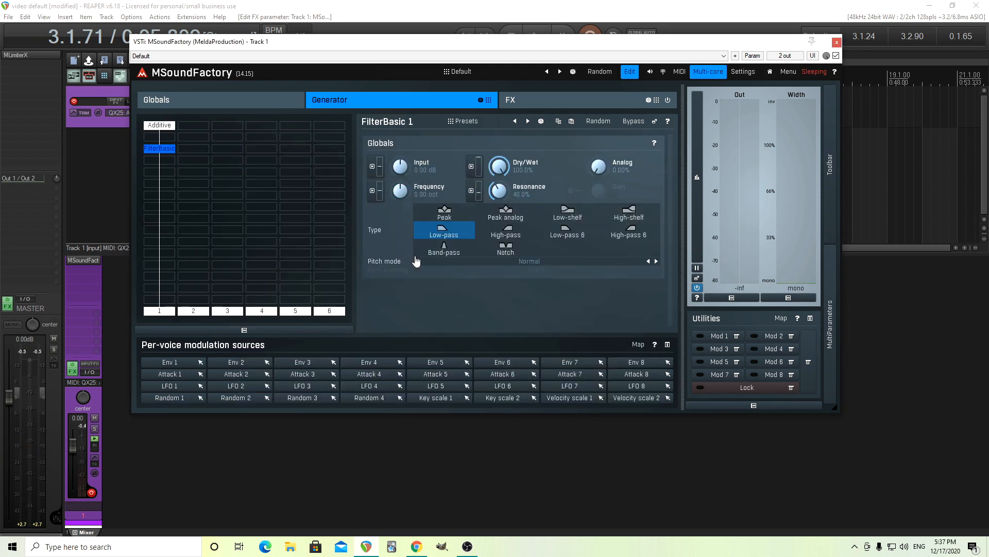
{"action": "left_click", "coordinate": [494, 264]}
{"action": "left_click", "coordinate": [520, 278]}
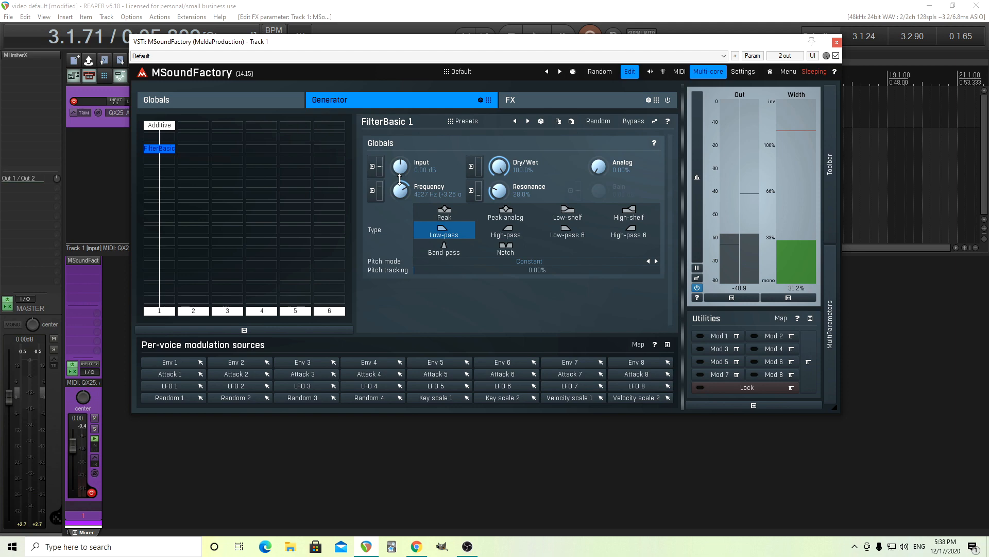
After reviewing the Additive generator's harmonics, return the filter's pitch mode to Normal and set its frequency to +1.00 oct
{"action": "left_click", "coordinate": [163, 127]}
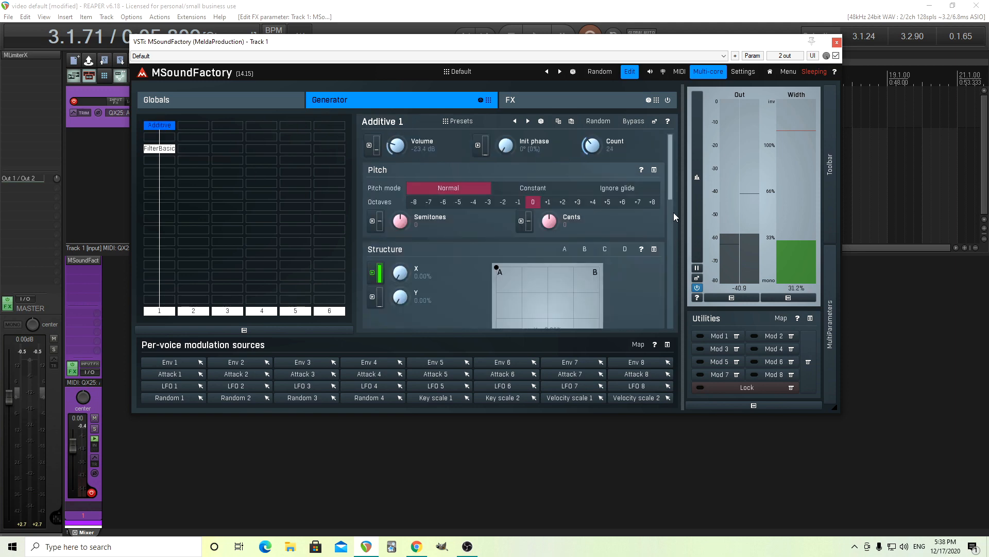
{"action": "scroll", "coordinate": [670, 227], "scroll_direction": "down", "scroll_amount": 5}
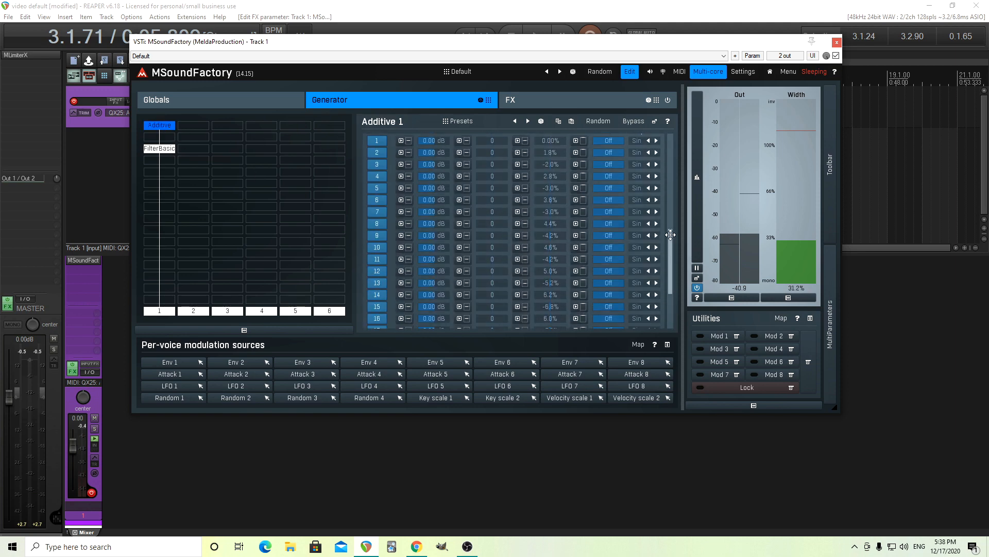
{"action": "scroll", "coordinate": [670, 234], "scroll_direction": "up", "scroll_amount": 2}
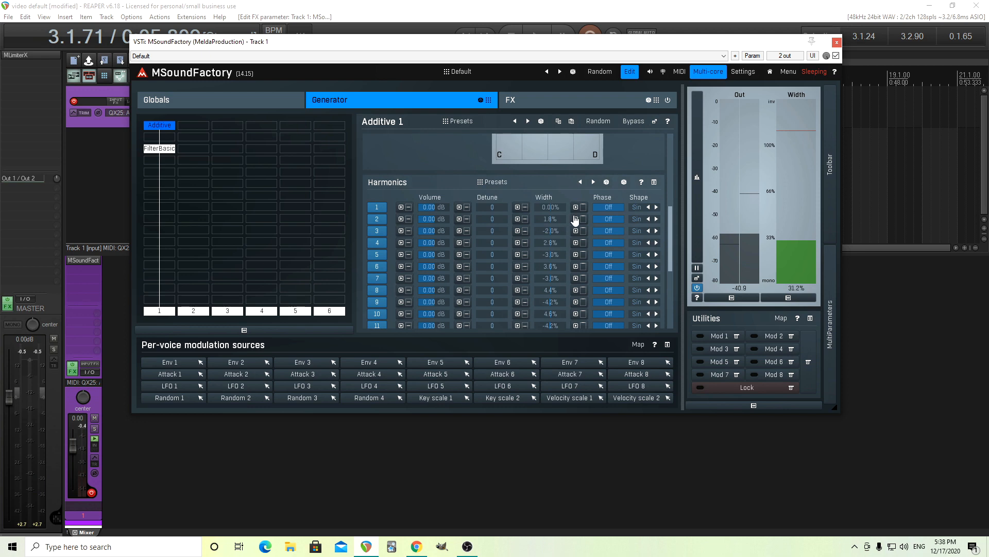
{"action": "left_click", "coordinate": [160, 150]}
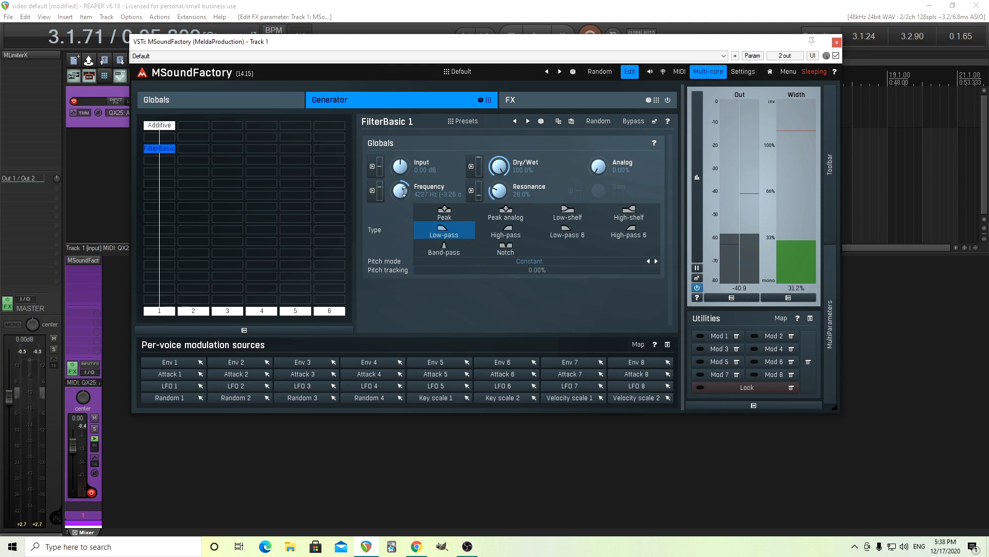
{"action": "left_click", "coordinate": [501, 261]}
{"action": "left_click", "coordinate": [512, 269]}
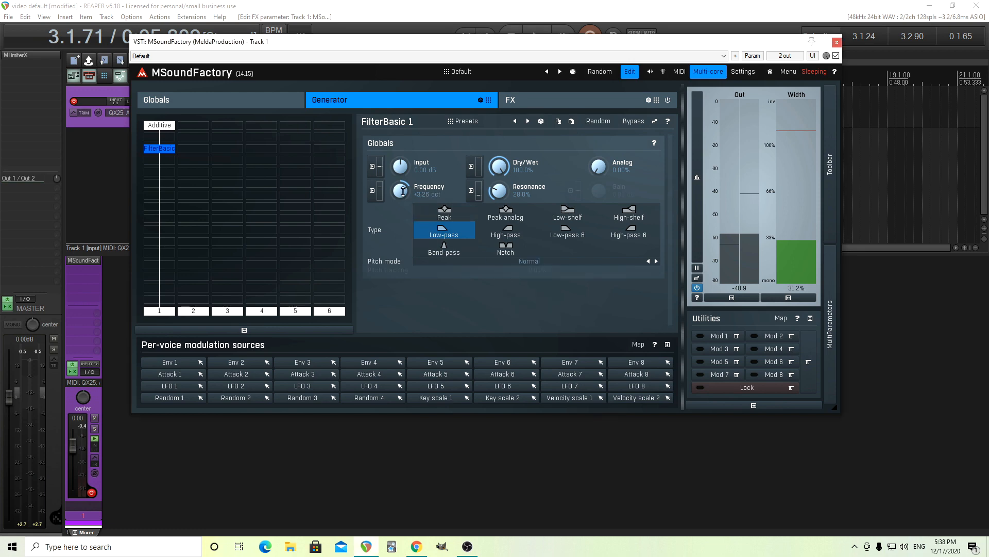
{"action": "double_click", "coordinate": [403, 191]}
{"action": "left_click", "coordinate": [391, 320]}
Set the filter's resonance to 30%
{"action": "double_click", "coordinate": [499, 190]}
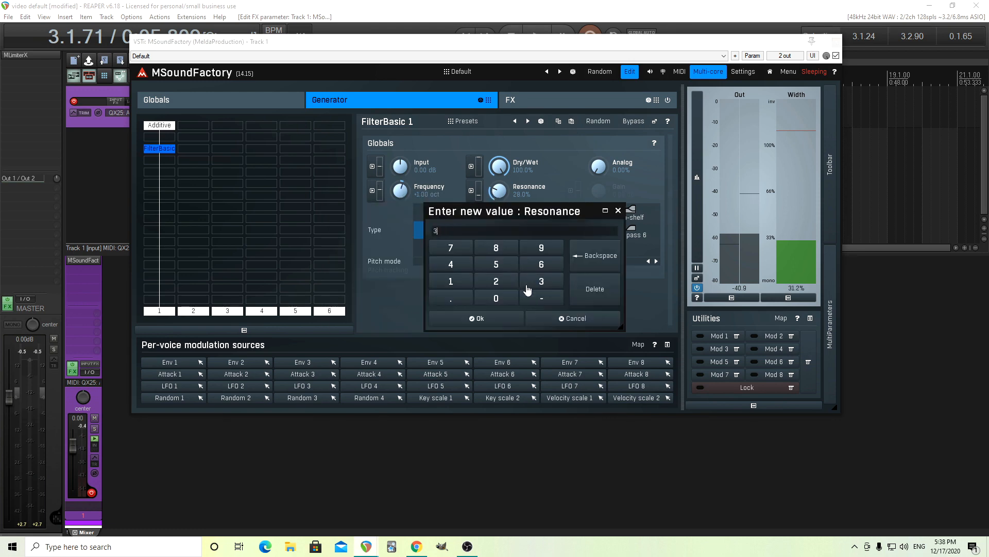
{"action": "left_click", "coordinate": [509, 323]}
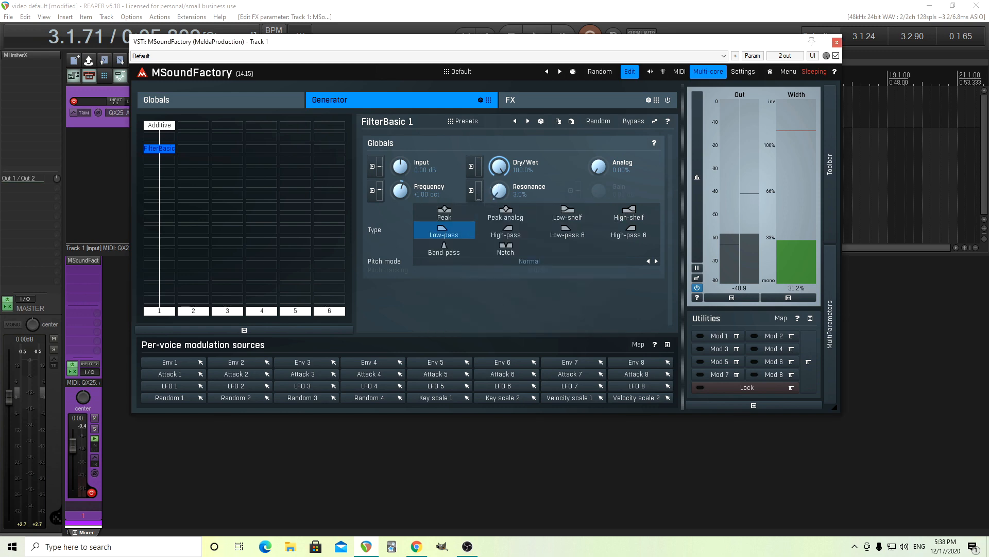
{"action": "double_click", "coordinate": [499, 191]}
{"action": "left_click", "coordinate": [542, 282]}
{"action": "left_click", "coordinate": [498, 322]}
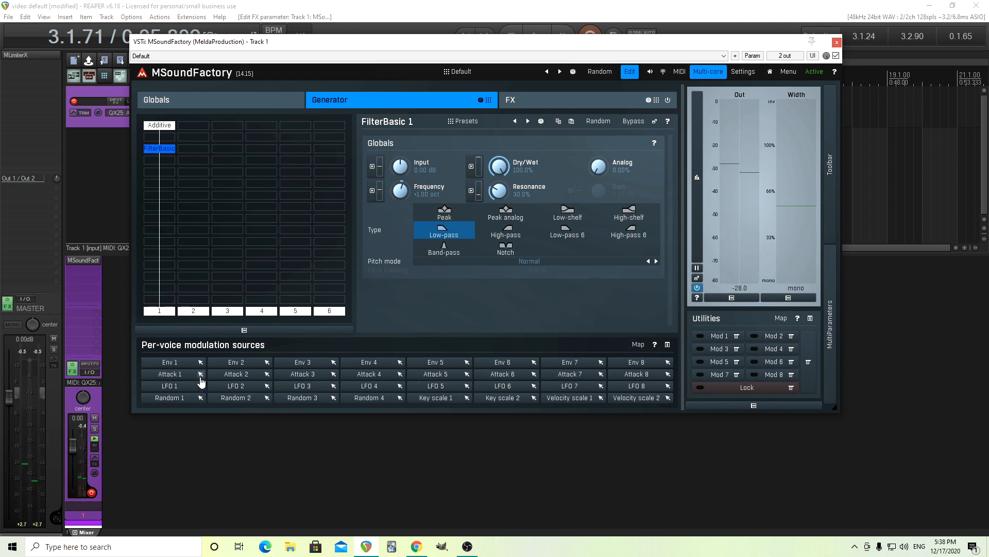
Modulate the filter's frequency with Attack 1 at 21.60% depth and set Attack 1's time to 318 ms
{"action": "left_click", "coordinate": [373, 191]}
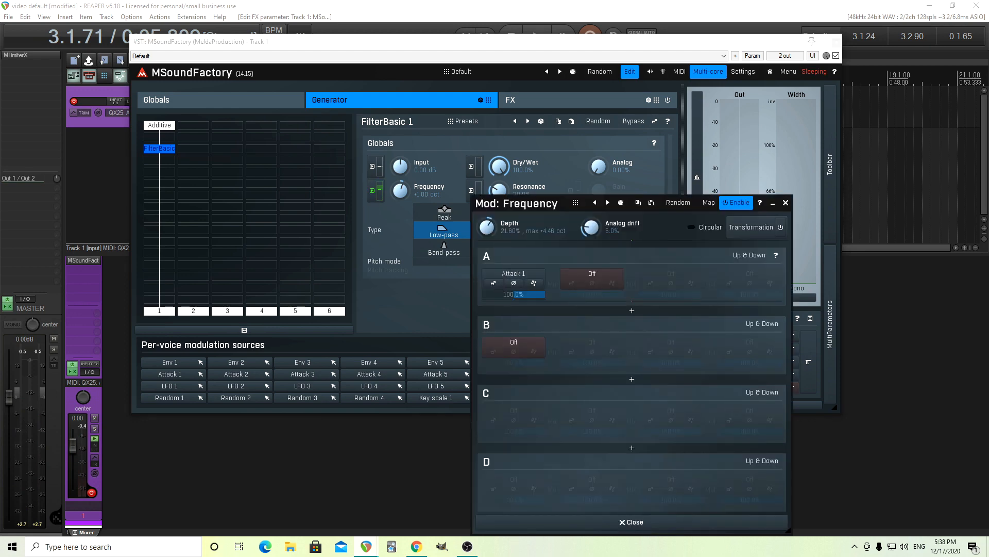
{"action": "left_click", "coordinate": [494, 284]}
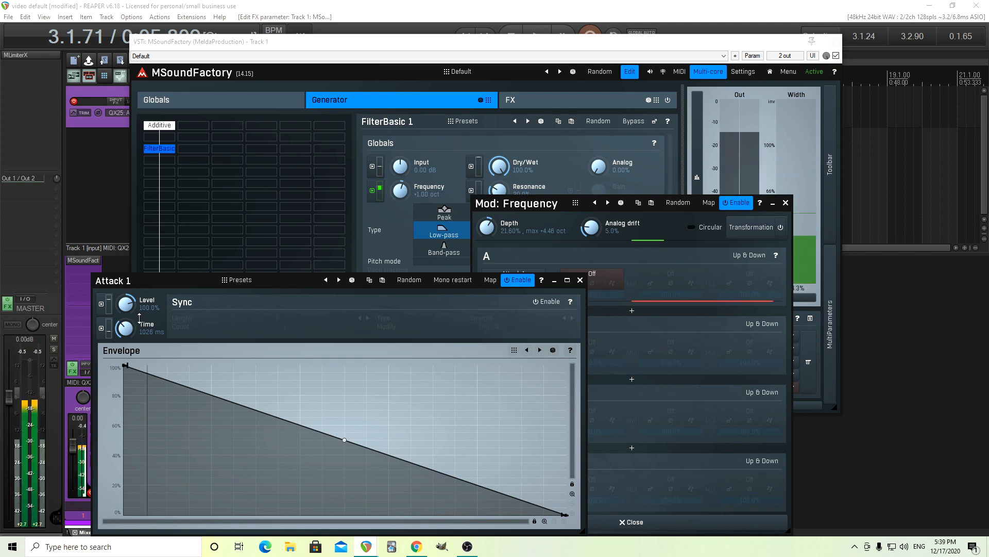
{"action": "left_click_drag", "start_coordinate": [139, 318], "coordinate": [139, 339]}
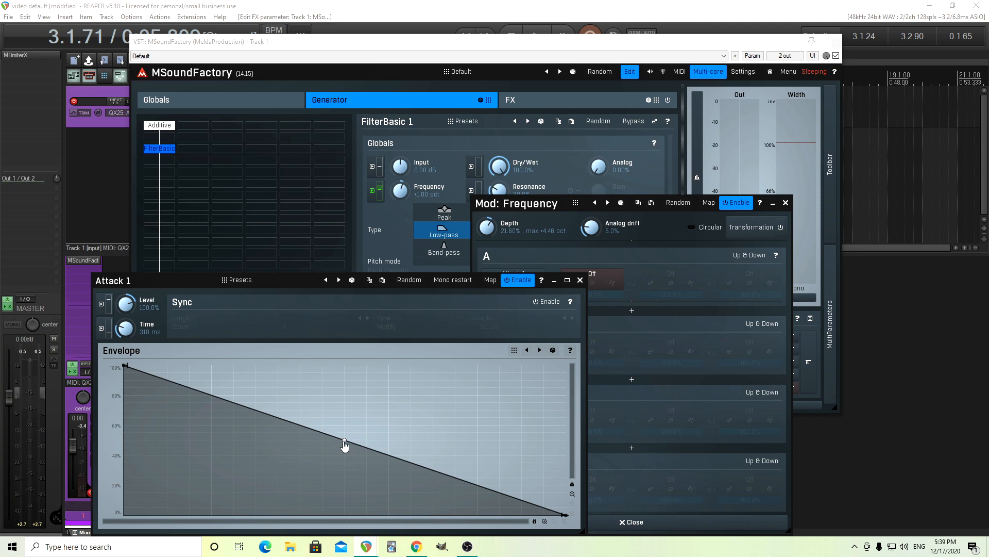
Bend Attack 1's envelope into a concave decay and adjust the filter's resonance to 31.2%
{"action": "left_click_drag", "start_coordinate": [345, 444], "coordinate": [344, 495]}
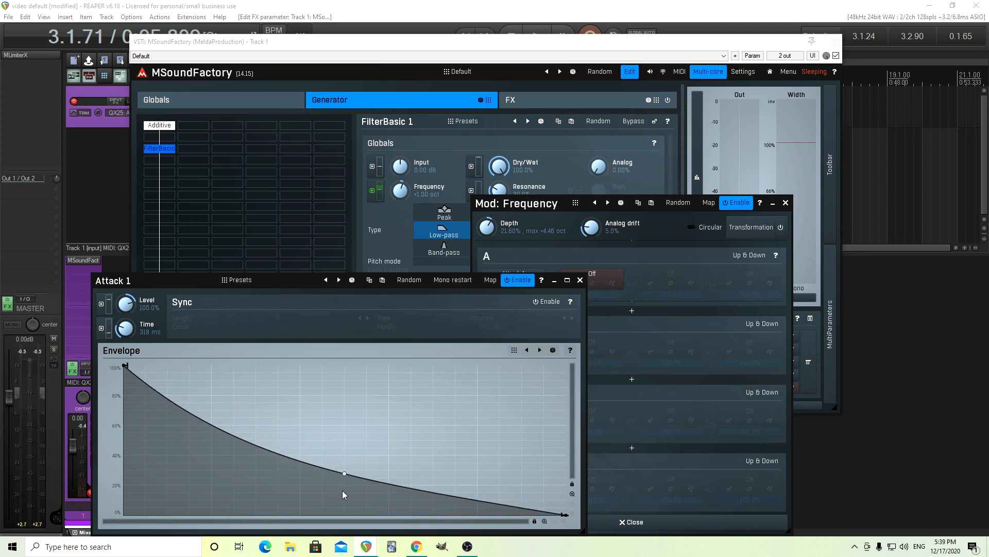
{"action": "left_click", "coordinate": [579, 281]}
{"action": "left_click", "coordinate": [786, 203]}
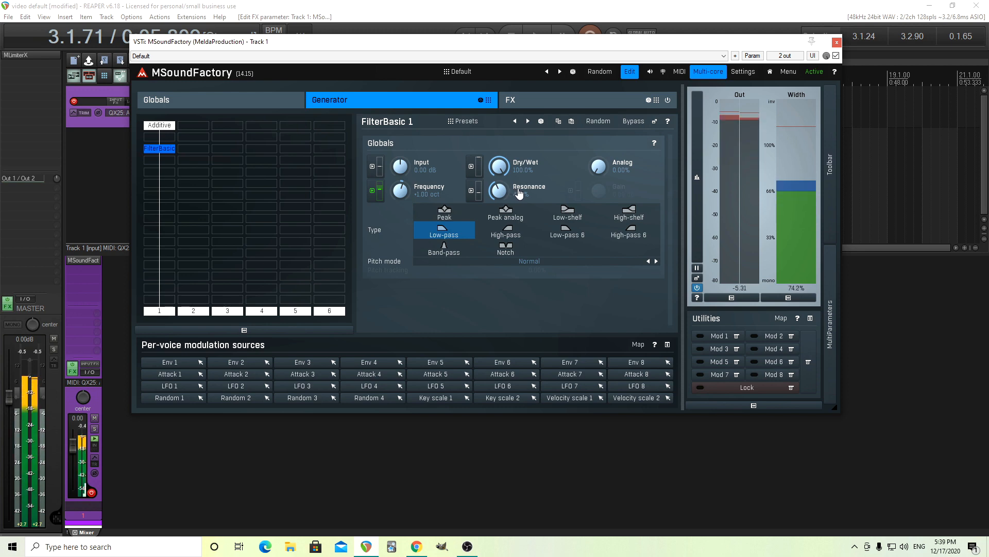
{"action": "left_click_drag", "start_coordinate": [503, 189], "coordinate": [503, 200]}
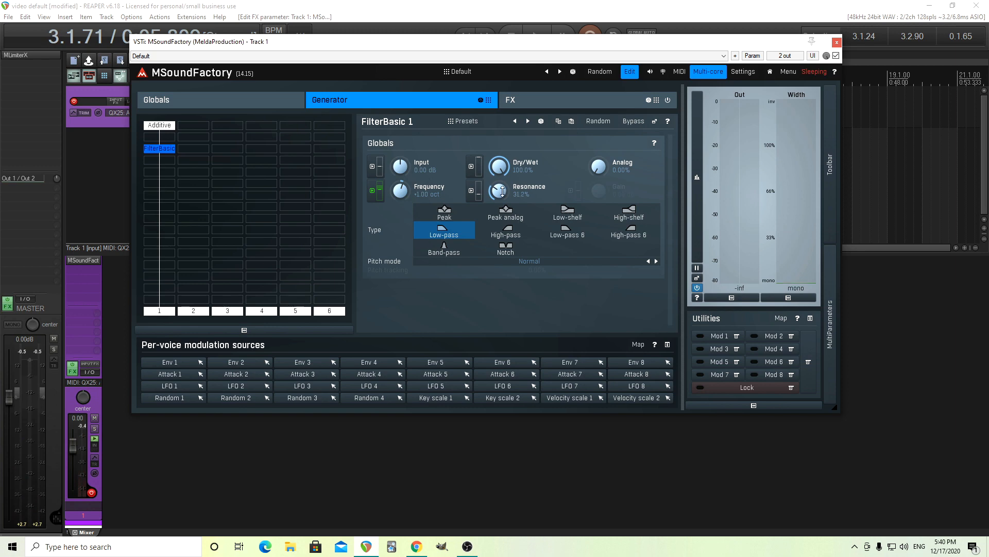
Insert a TurboReverb in the first lane of the FX section and choose the Randy hall algorithm from Large spaces
{"action": "left_click", "coordinate": [577, 104]}
{"action": "left_click", "coordinate": [166, 181]}
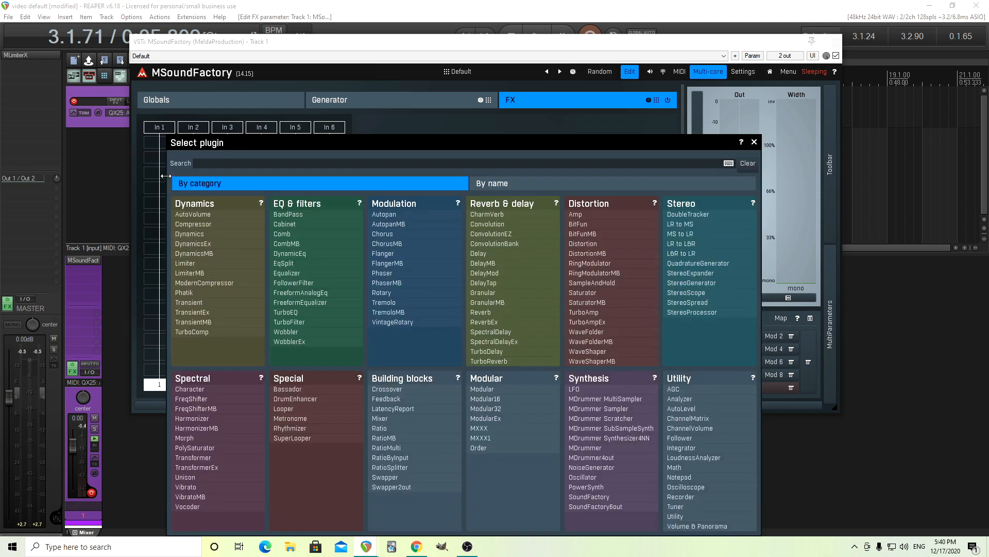
{"action": "left_click", "coordinate": [490, 362]}
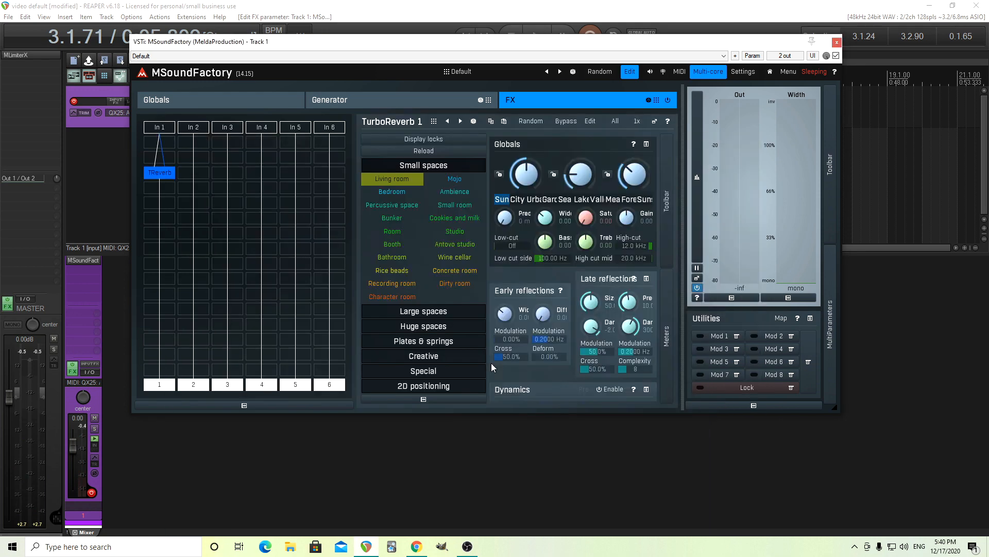
{"action": "left_click", "coordinate": [409, 311]}
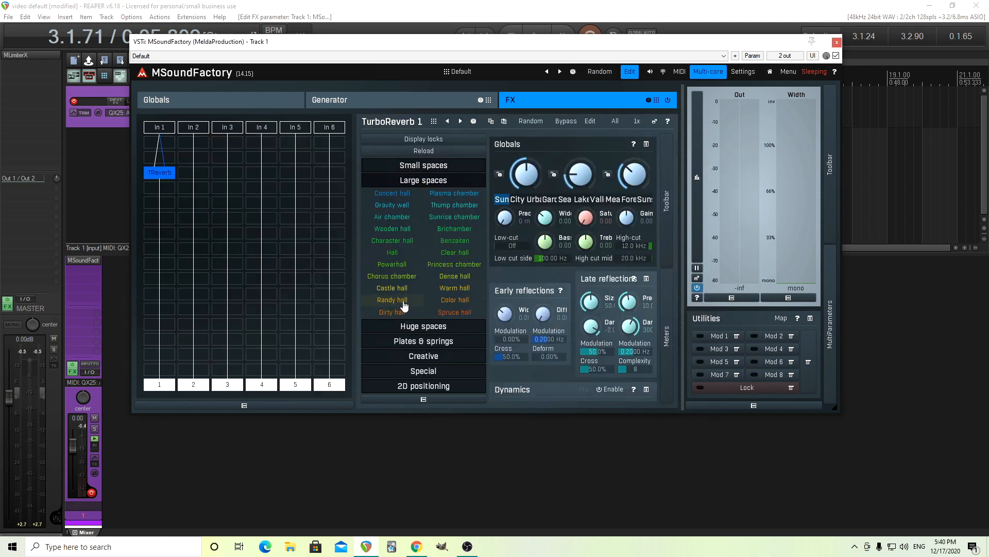
{"action": "left_click", "coordinate": [404, 302]}
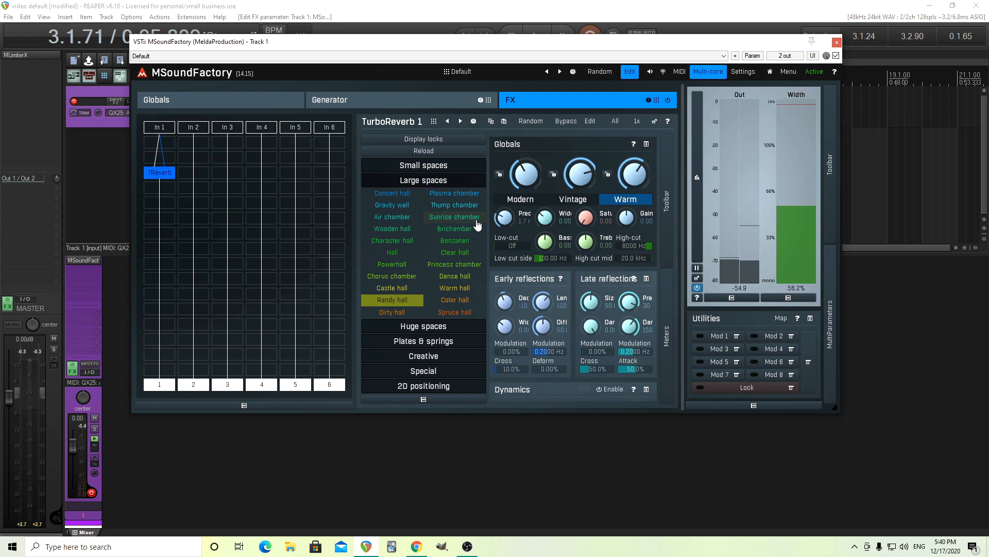
Set Attack 1's time to 471 ms and raise the generator filter's resonance to 44%, trying 38.8% first
{"action": "left_click", "coordinate": [390, 97]}
{"action": "left_click_drag", "start_coordinate": [497, 192], "coordinate": [497, 184]}
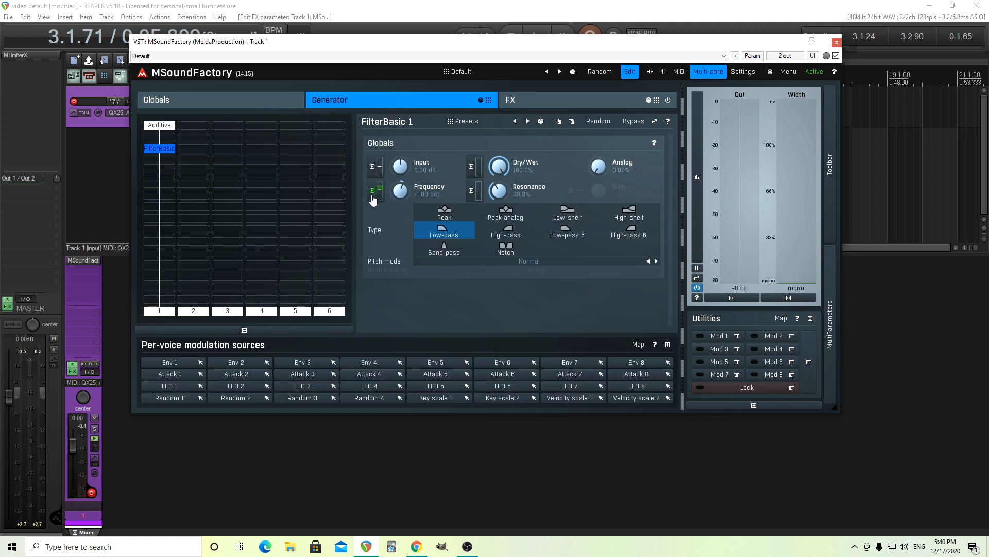
{"action": "left_click", "coordinate": [373, 195]}
{"action": "left_click", "coordinate": [495, 284]}
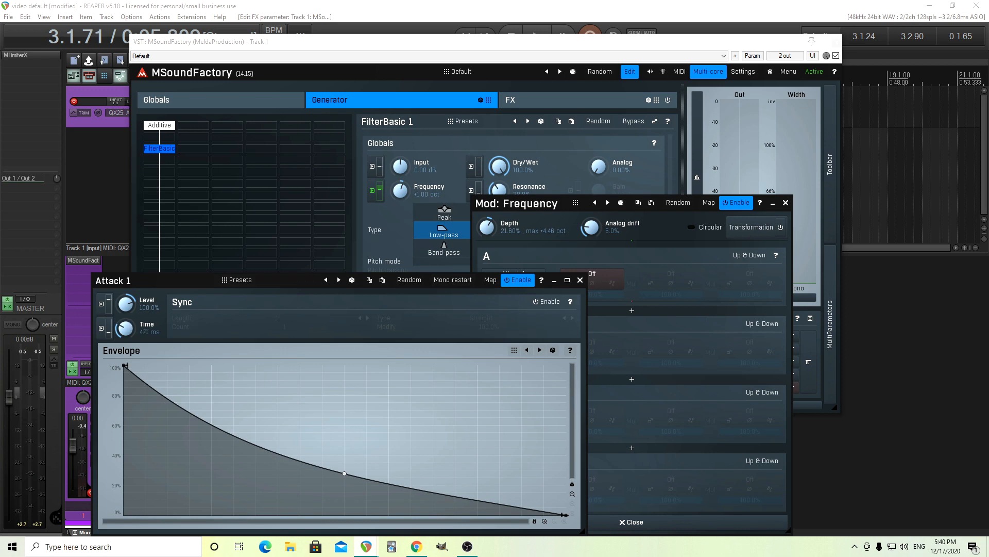
{"action": "left_click", "coordinate": [580, 279]}
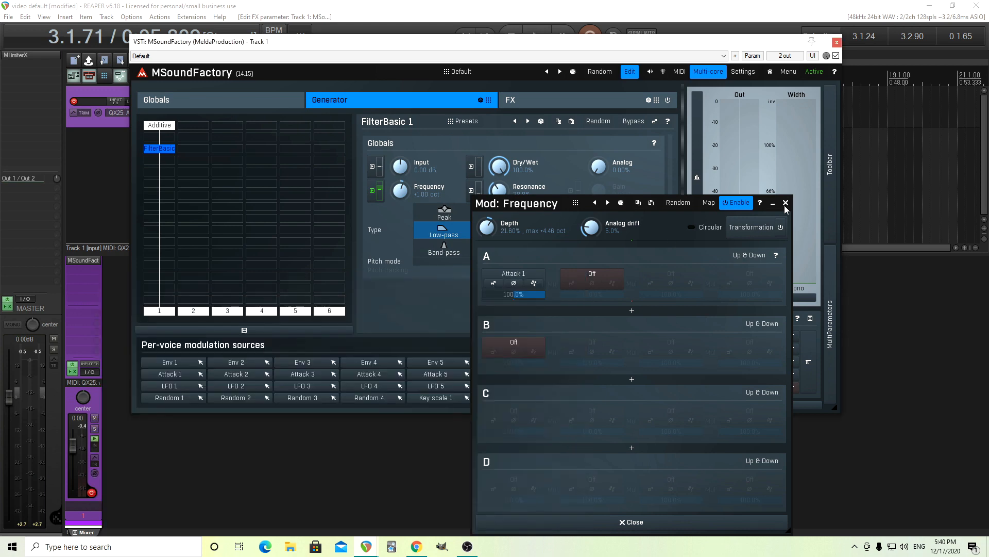
{"action": "left_click", "coordinate": [786, 202]}
{"action": "left_click_drag", "start_coordinate": [497, 190], "coordinate": [497, 186]}
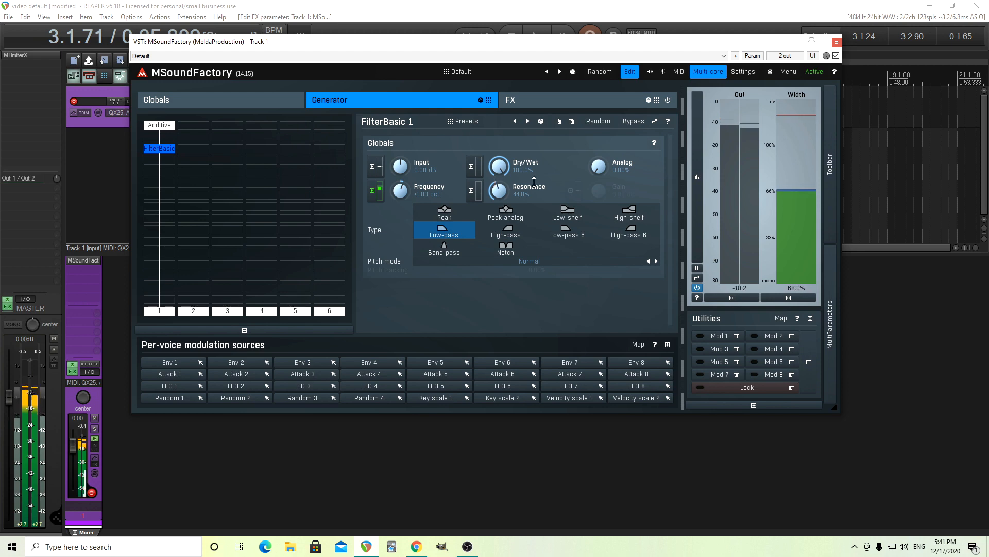
Compare the sound with the FX section bypassed and re-enabled, and return to the generator's filter
{"action": "left_click", "coordinate": [521, 100]}
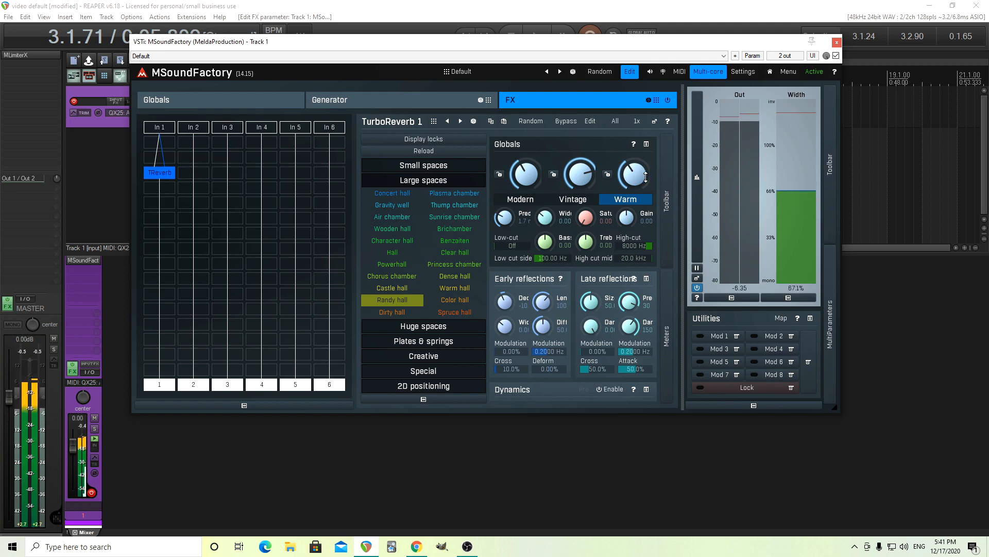
{"action": "left_click", "coordinate": [667, 101]}
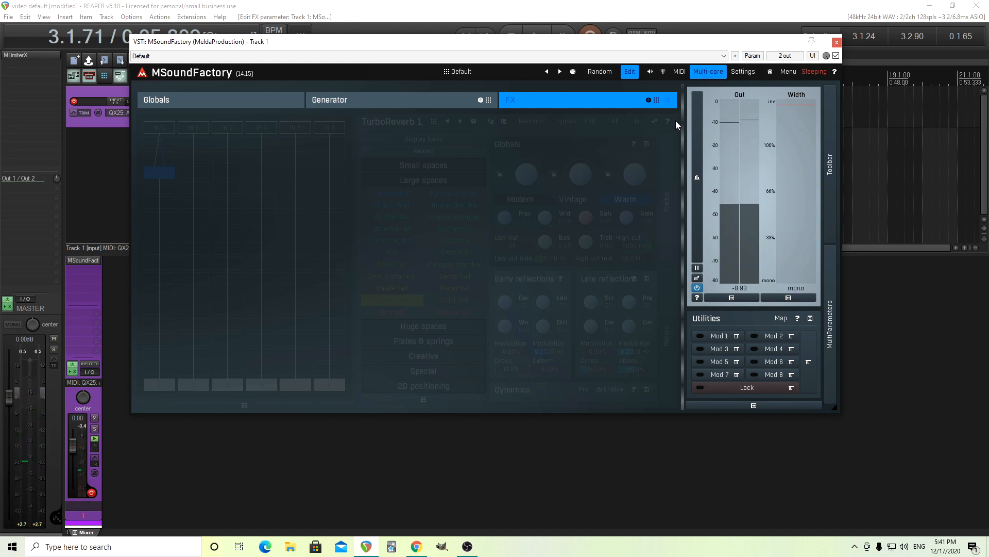
{"action": "left_click", "coordinate": [668, 100]}
{"action": "left_click", "coordinate": [363, 101]}
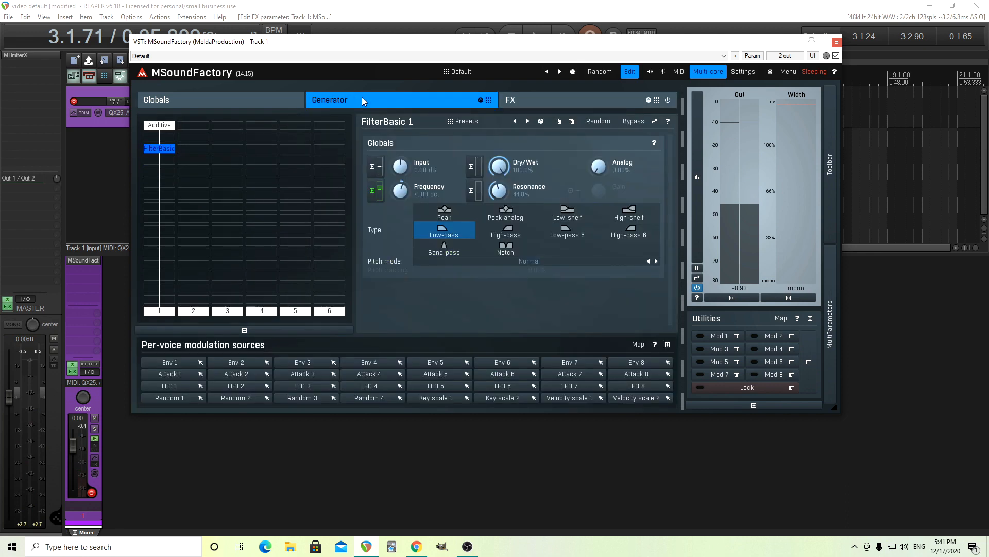